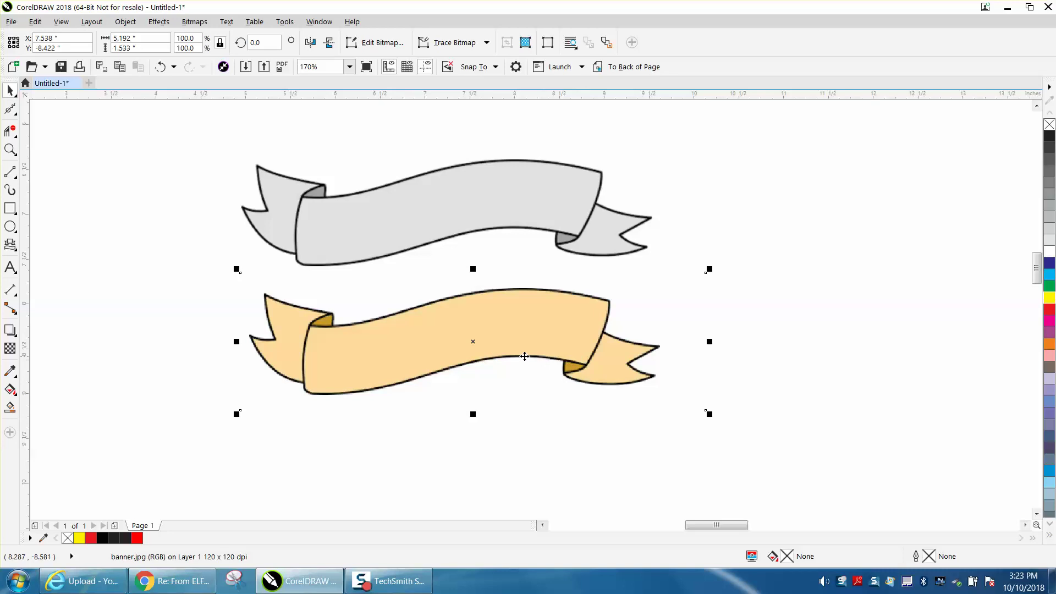
Step: Draw two wavy banner shapes above and beside the reference banners
scroll(318, 378, down, 3)
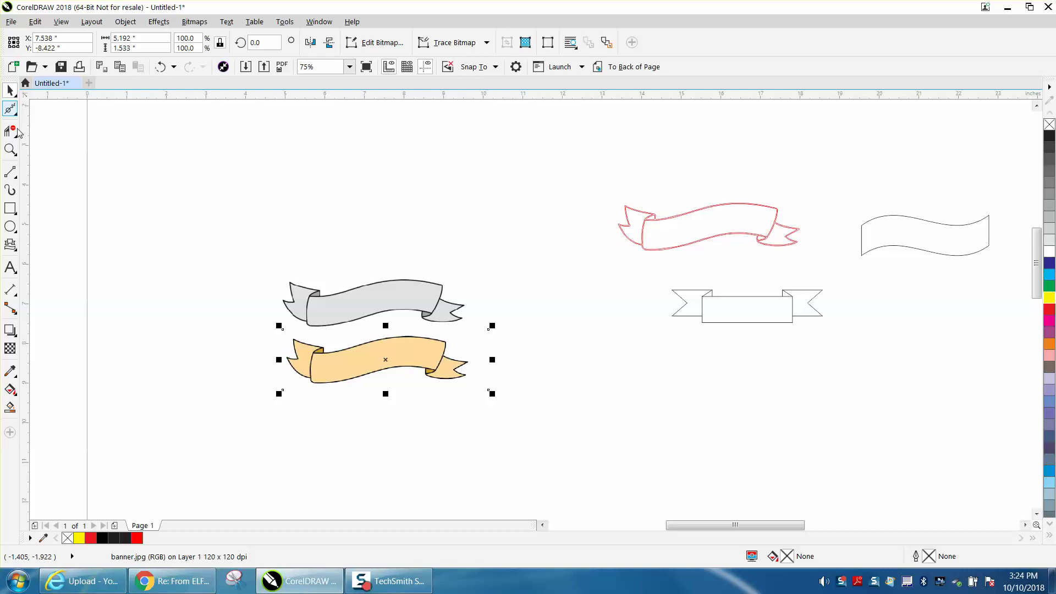
click(17, 254)
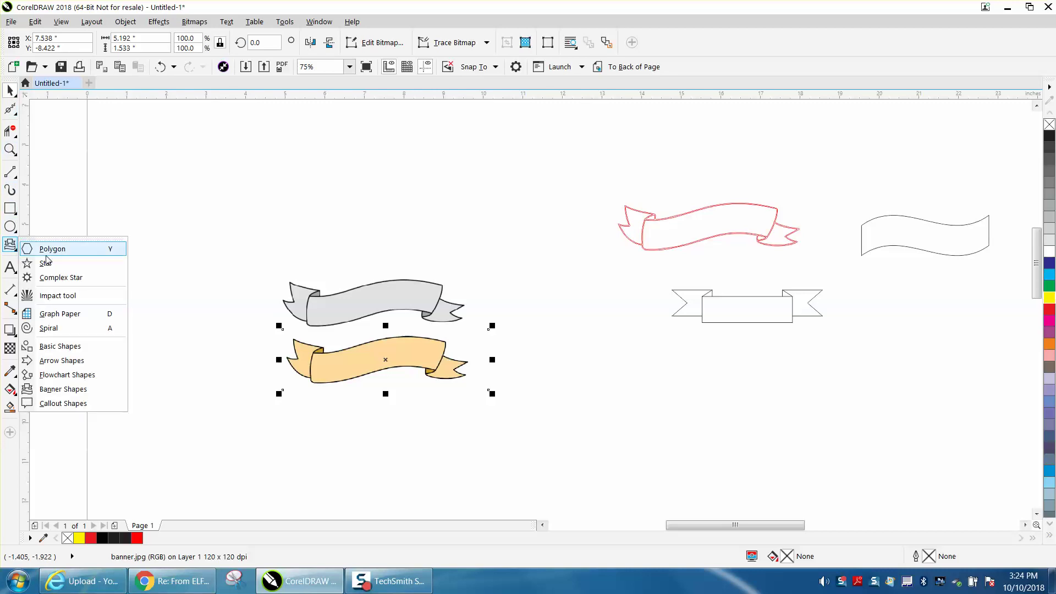
click(11, 246)
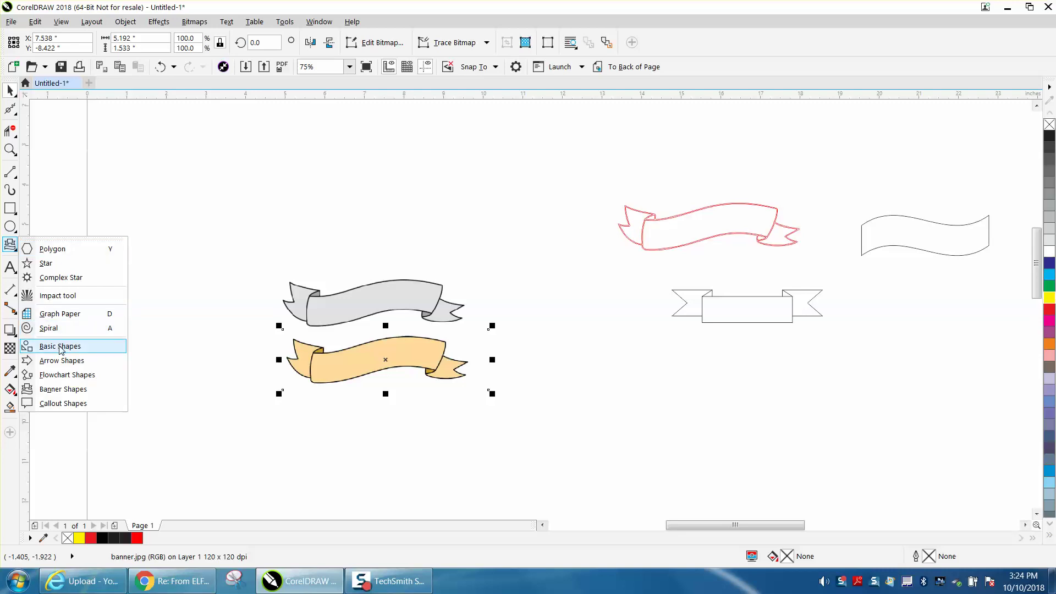
click(63, 390)
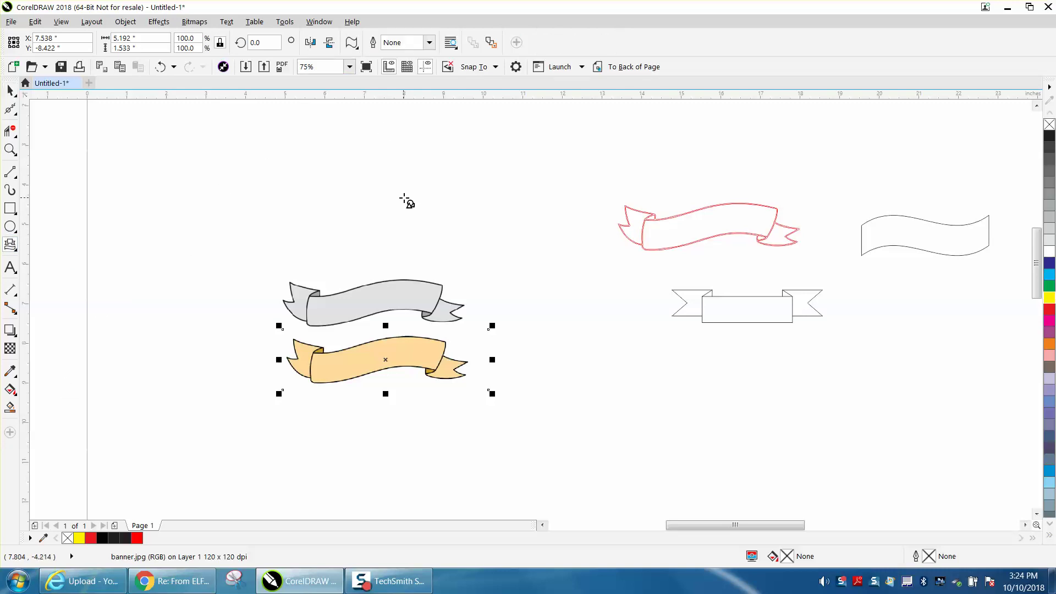
drag(393, 179, 567, 248)
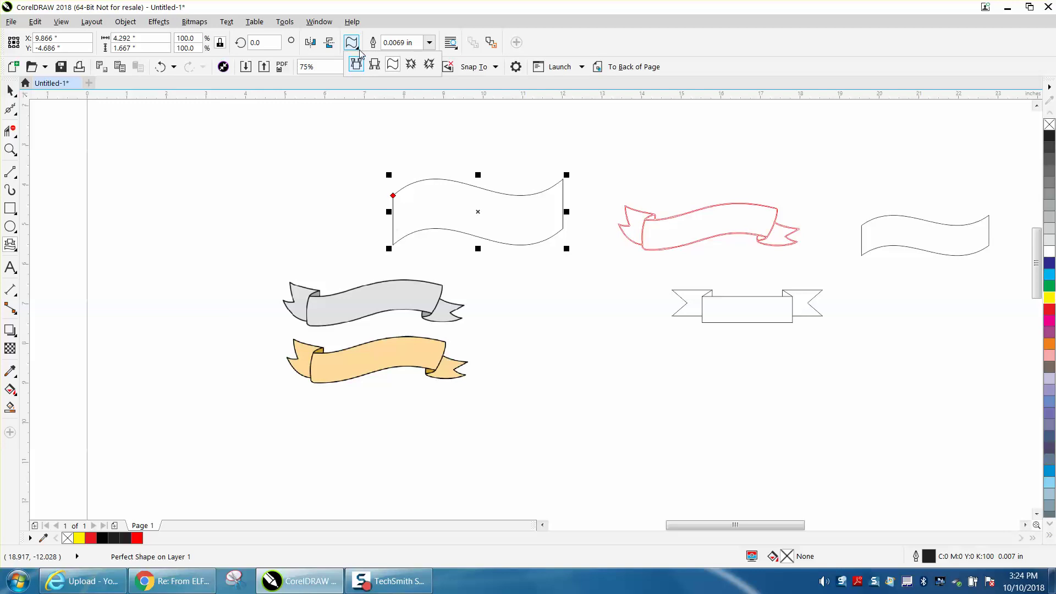
drag(546, 273, 671, 328)
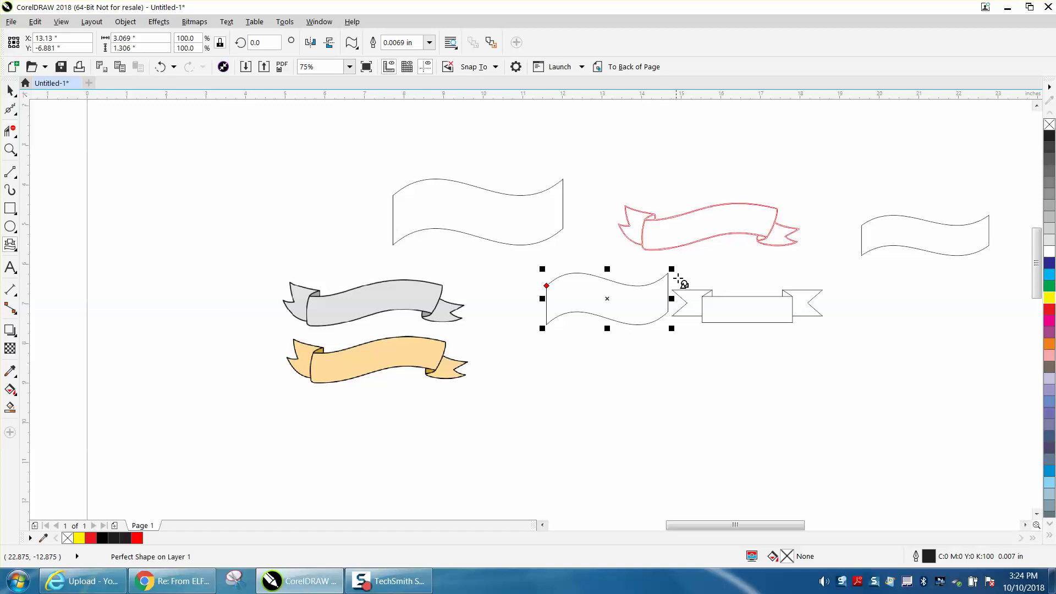
Step: Draw a flat notched-end banner at the upper left, then select the reference banner image
click(358, 48)
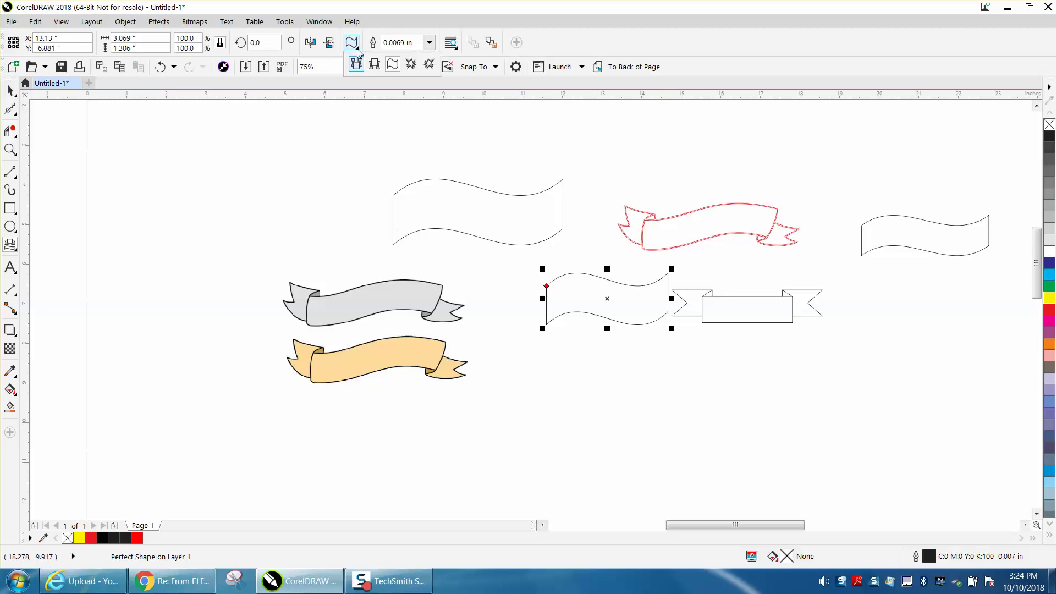
click(357, 65)
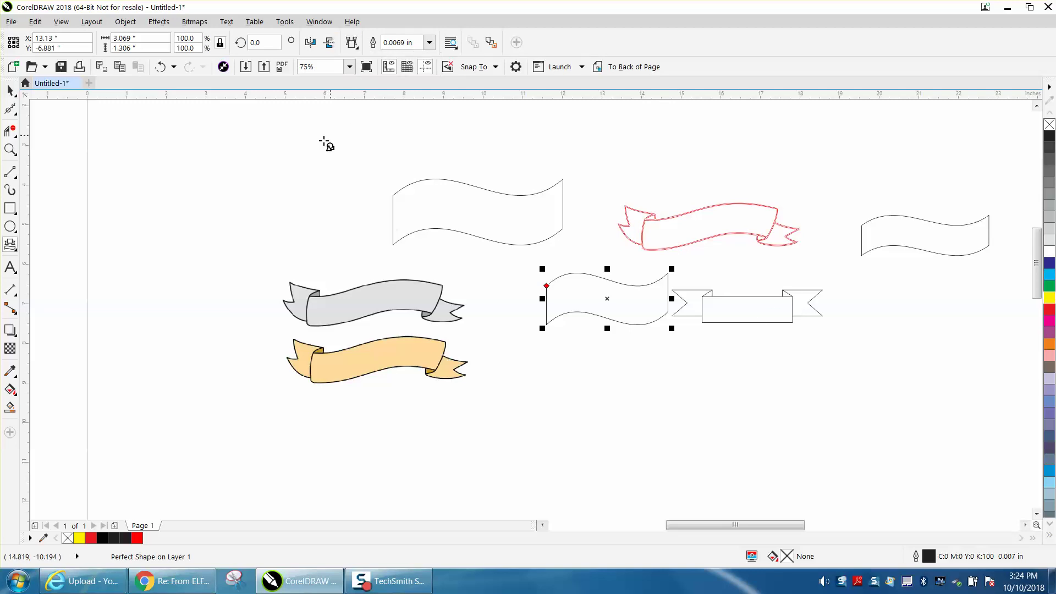
drag(314, 144, 469, 187)
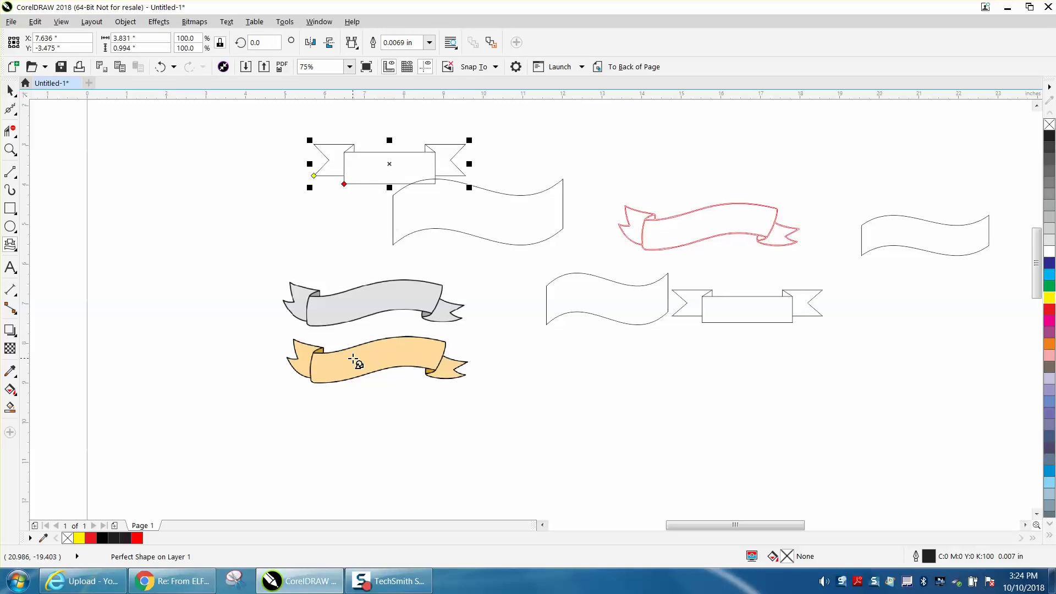
click(15, 88)
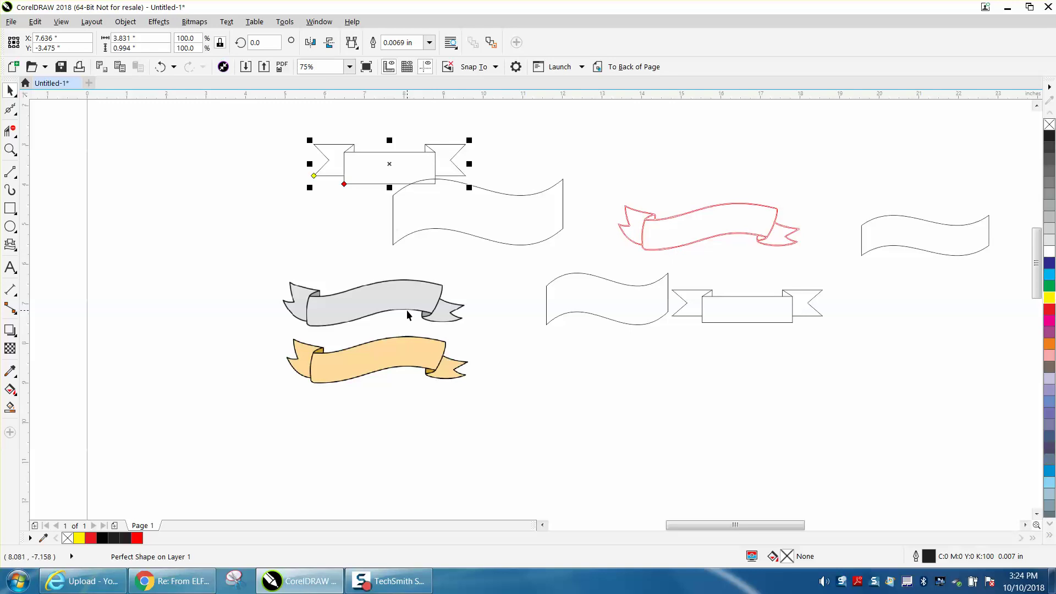
click(406, 353)
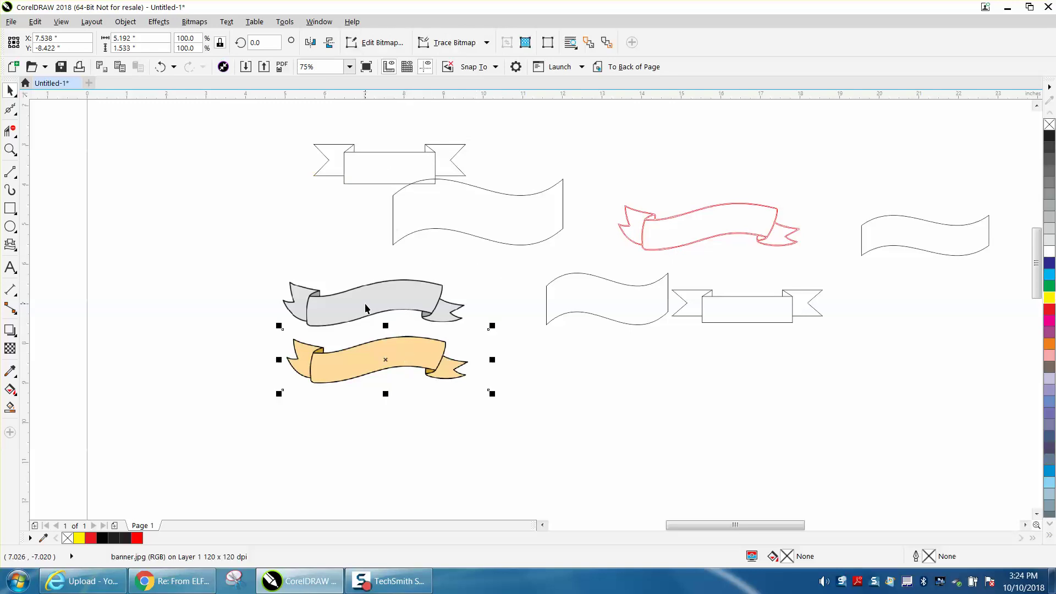
Step: Zoom in on the top-right corner of the traced banner to inspect its line
scroll(410, 299, down, 2)
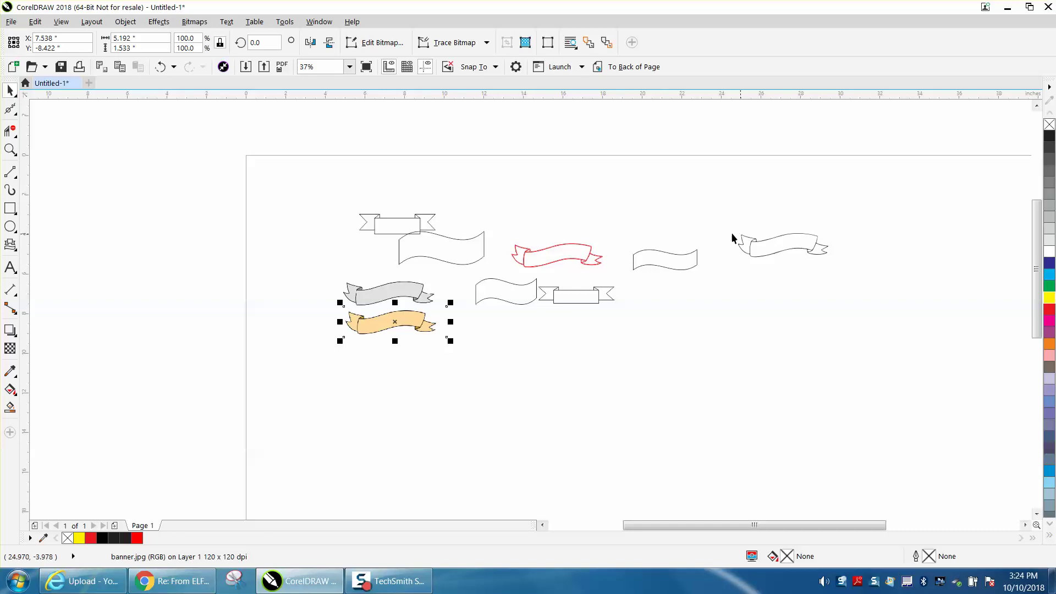
click(10, 149)
drag(737, 222, 858, 269)
drag(684, 193, 744, 247)
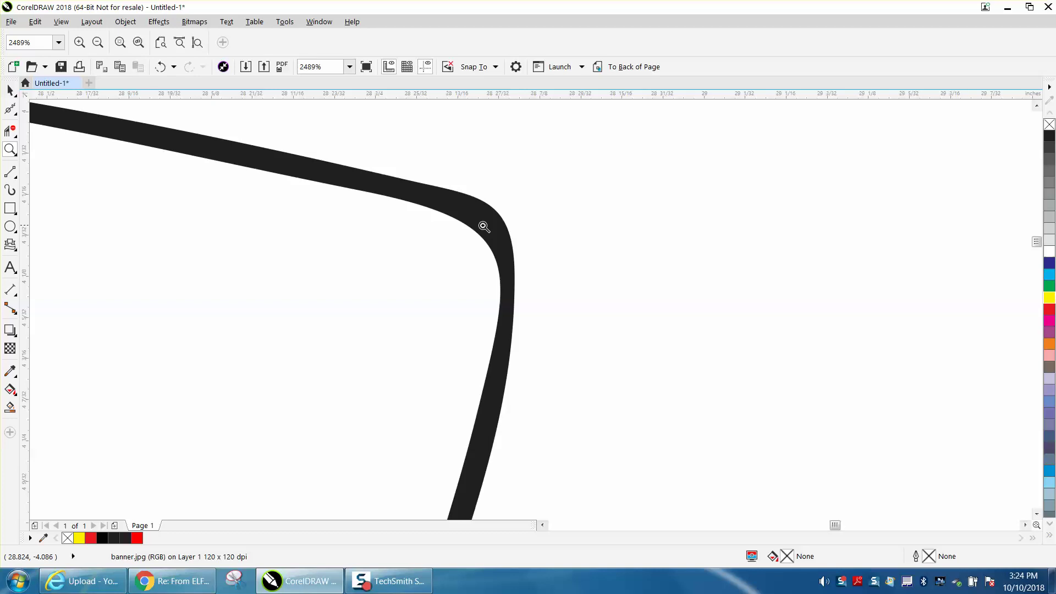
scroll(550, 226, down, 3)
scroll(600, 230, down, 1)
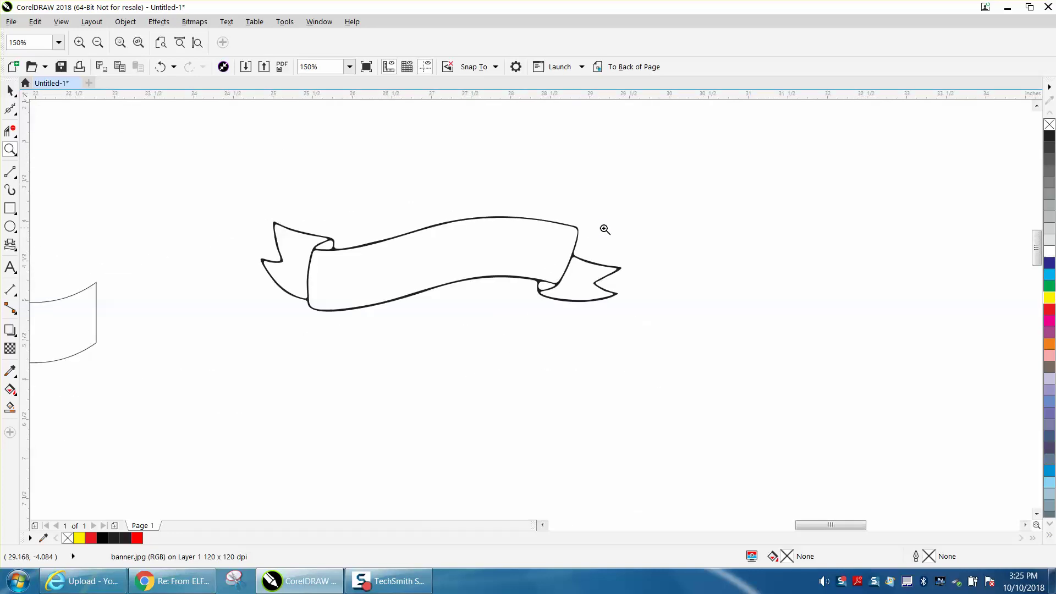
Step: Duplicate the traced banner outline 2 inches below the original with Ctrl+D
click(10, 90)
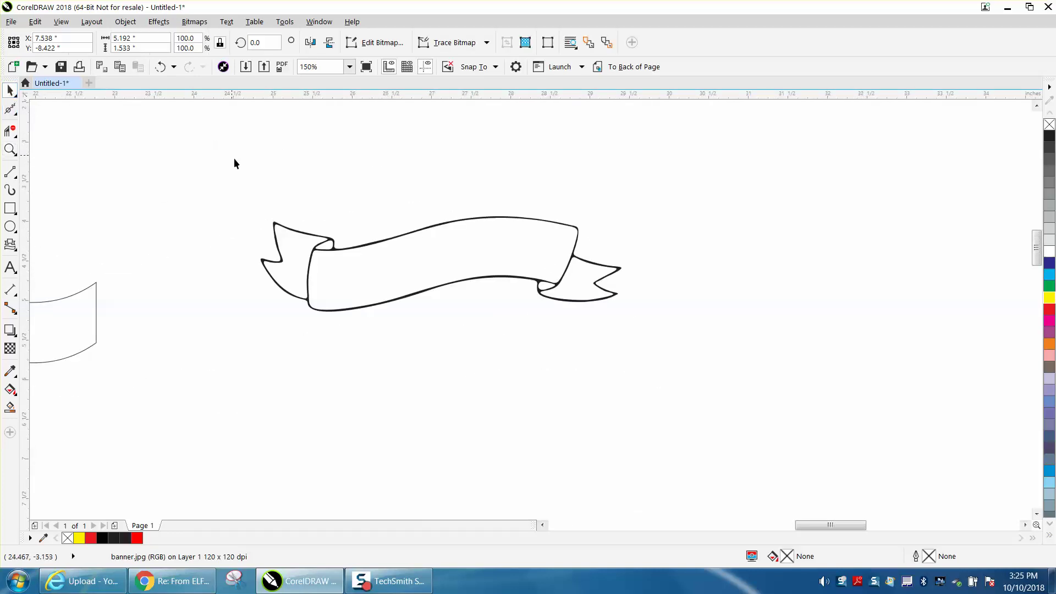
click(388, 243)
key(F10)
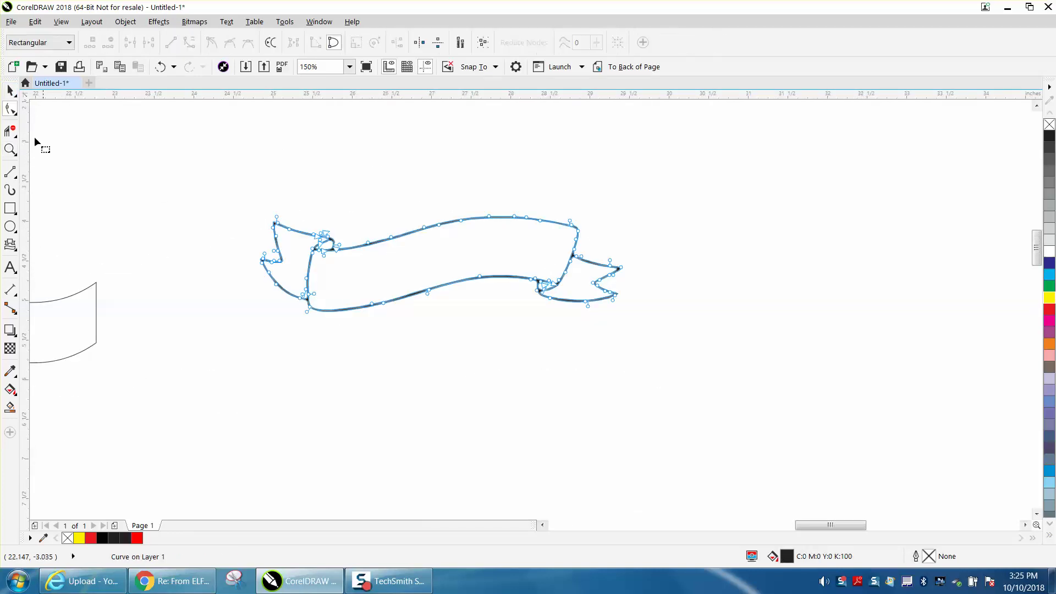
click(10, 89)
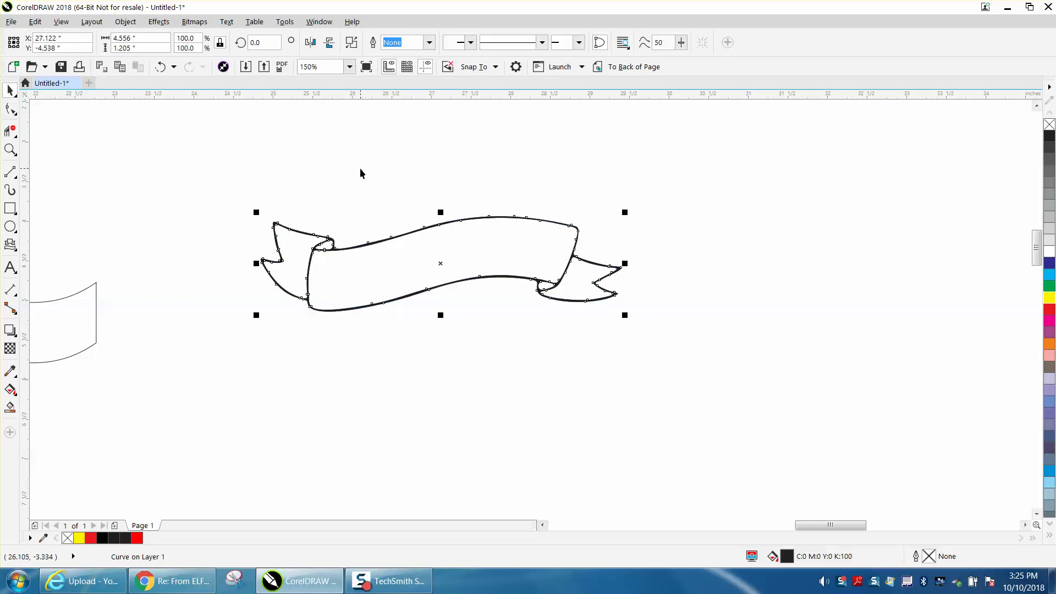
key(ctrl+d)
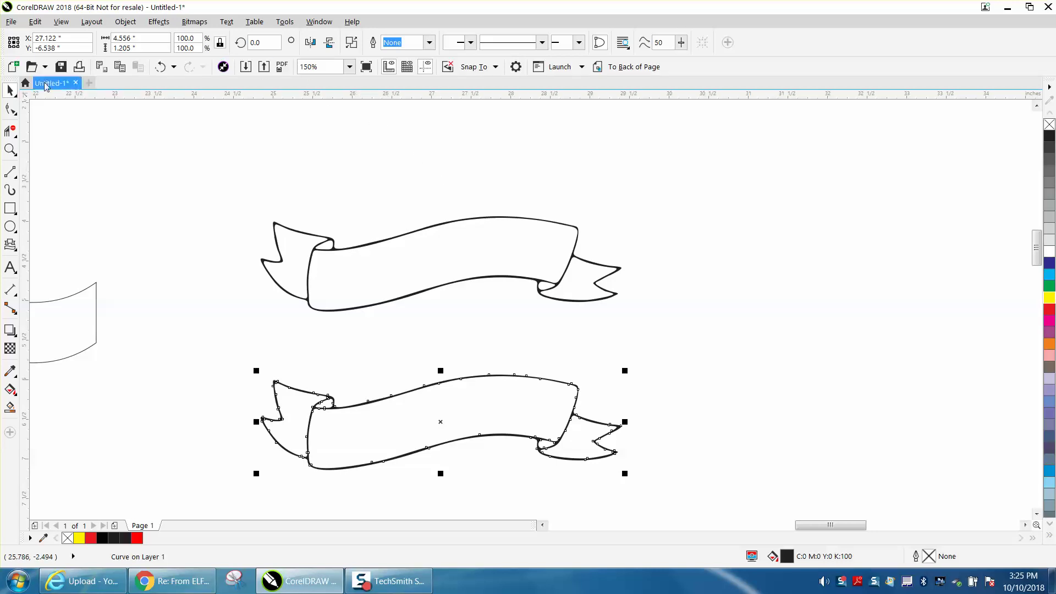
click(291, 116)
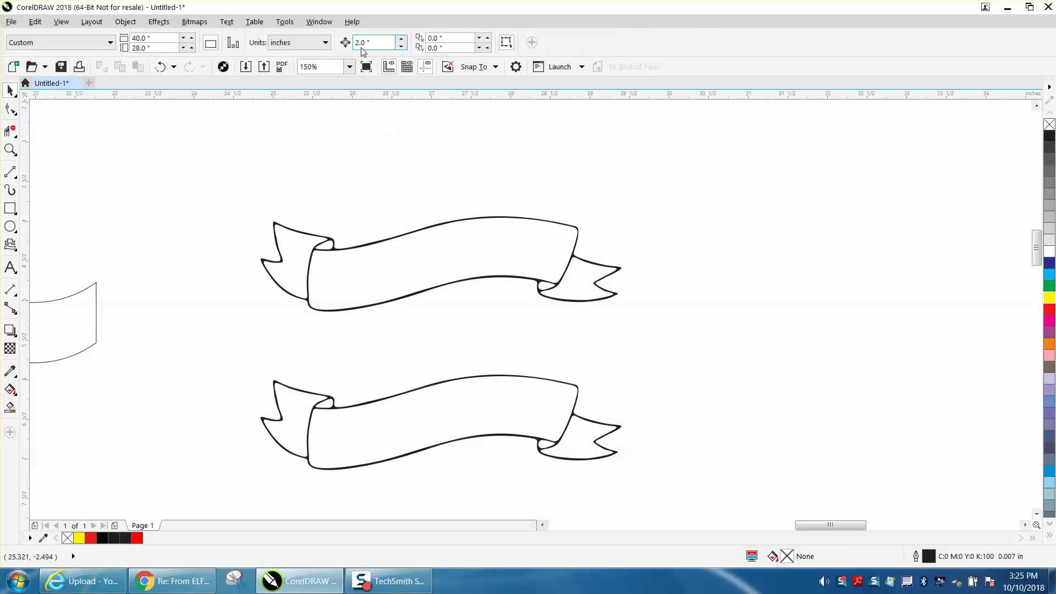
click(419, 292)
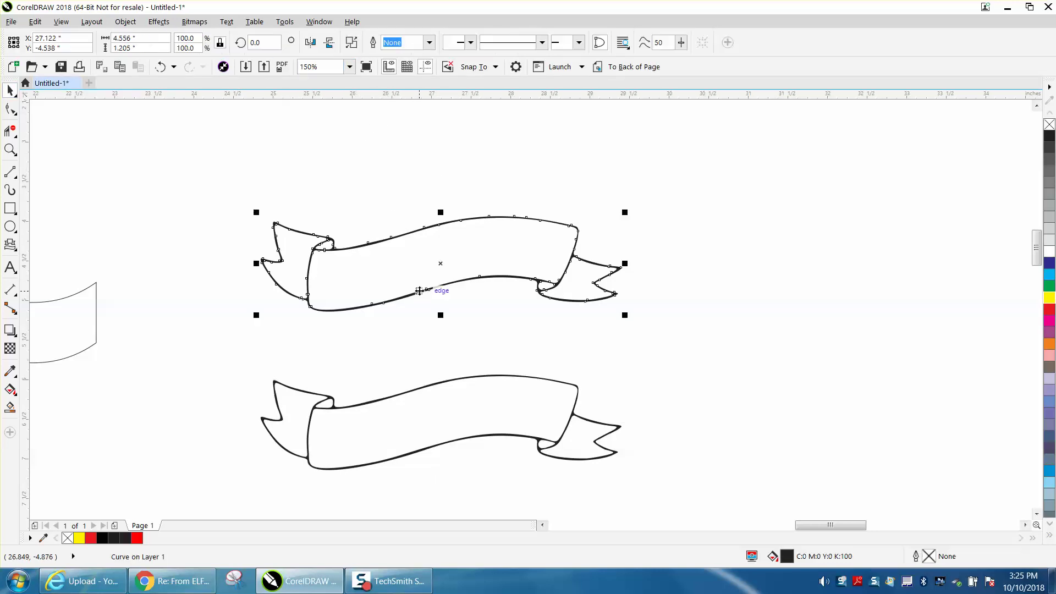
Step: Break the lower banner copy into seven black pieces and create one boundary curve around them
click(438, 383)
drag(222, 329, 621, 482)
click(130, 26)
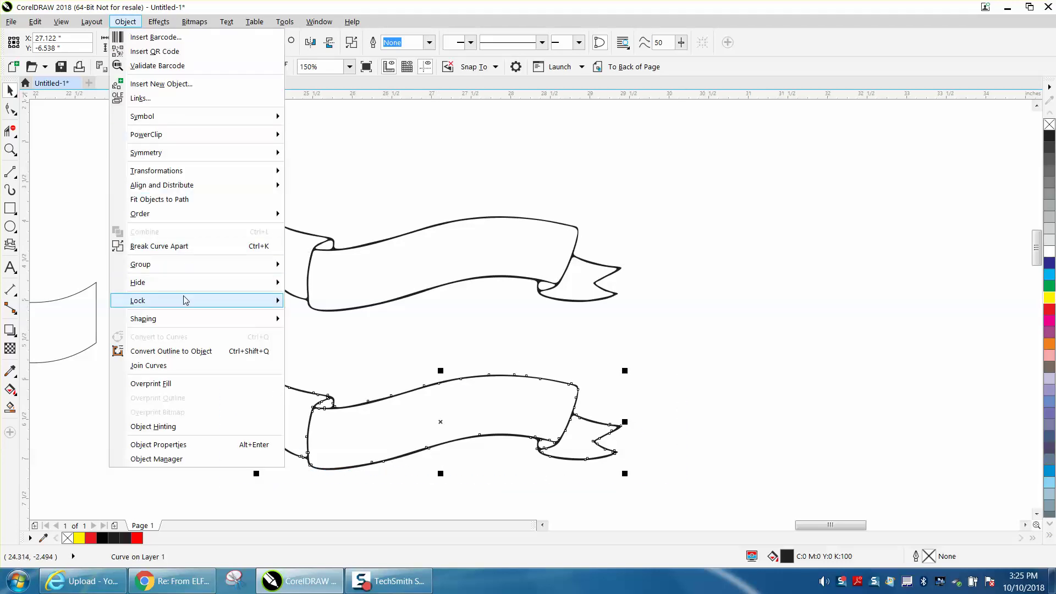
click(166, 249)
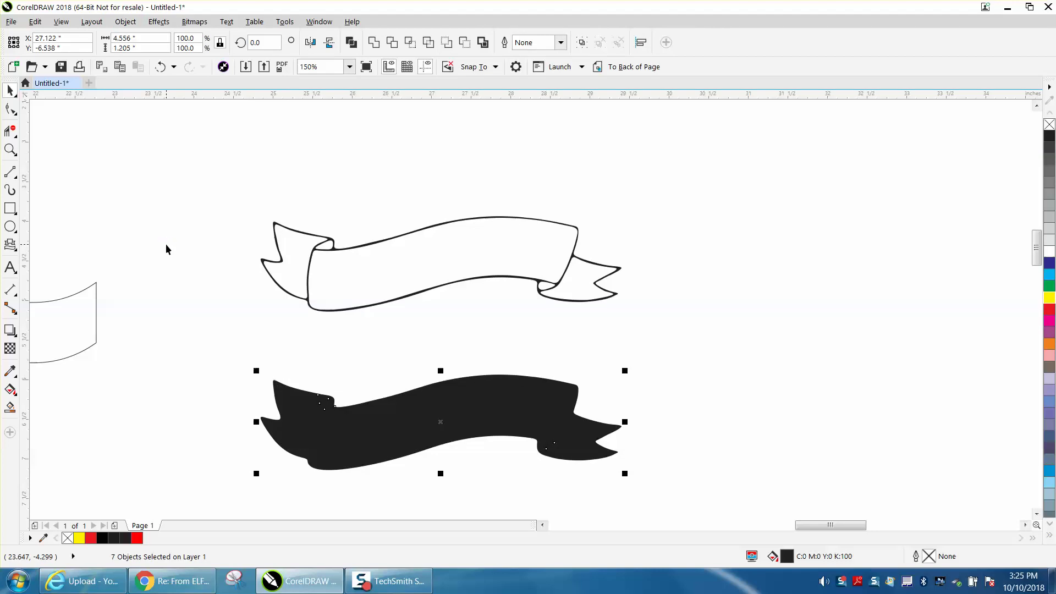
key(Right)
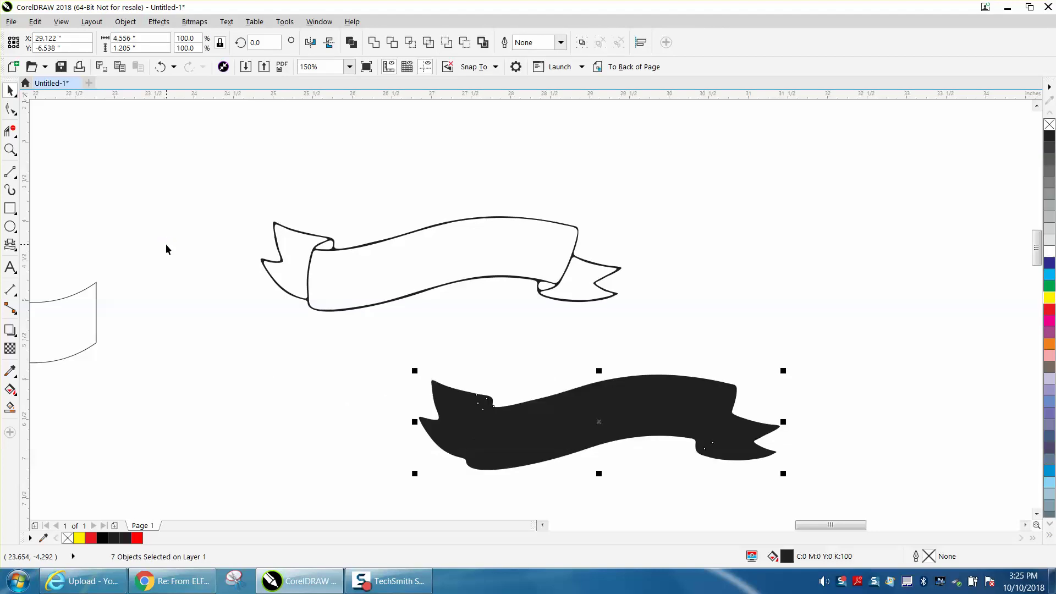
key(Left)
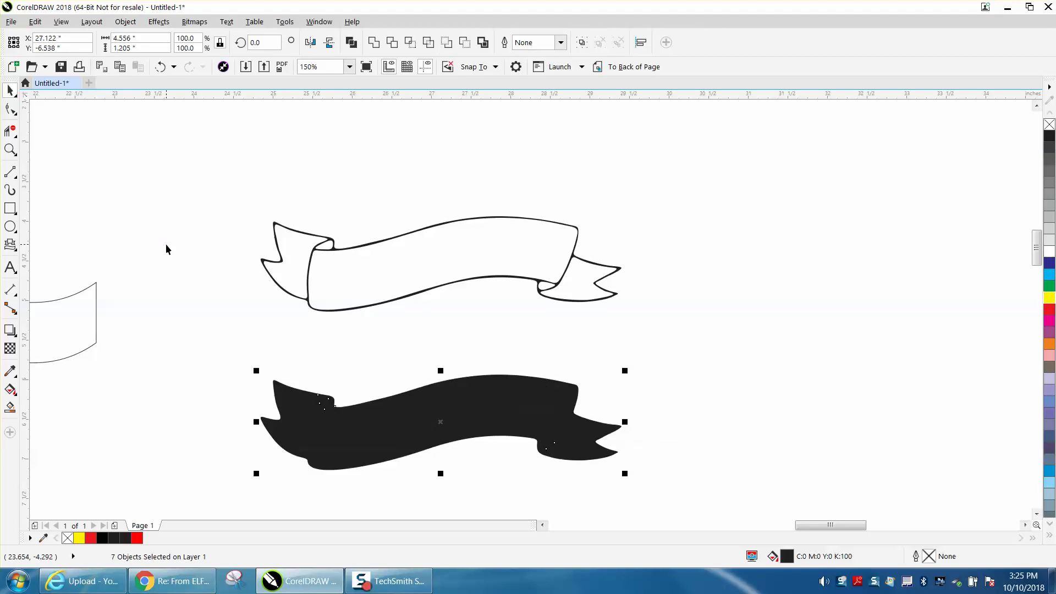
click(483, 42)
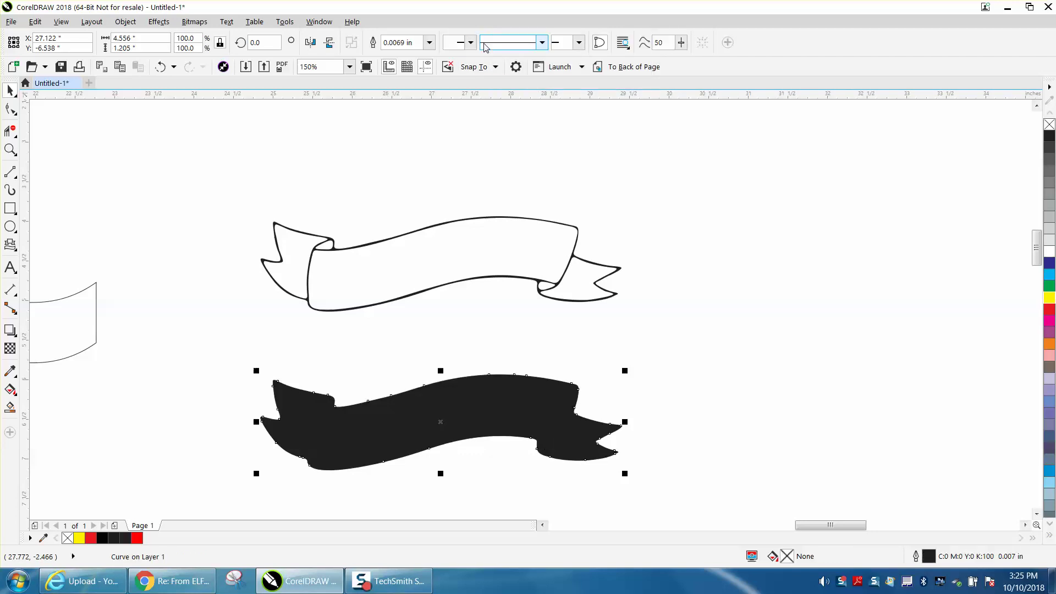
Step: Move the boundary curve 4 inches right and give it a red hairline outline
key(shift+Right)
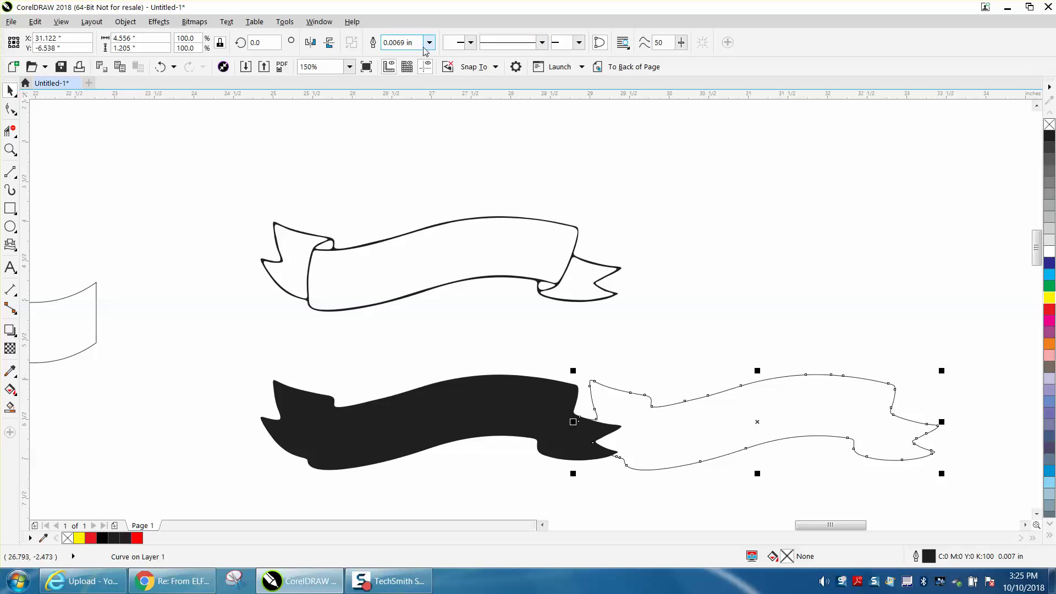
double_click(930, 558)
click(453, 210)
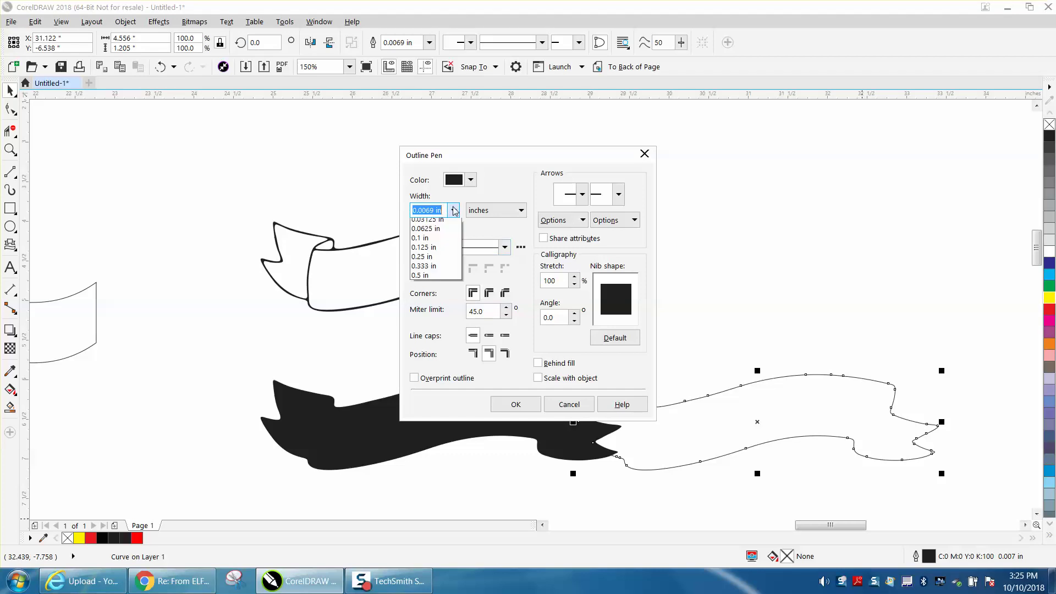
click(434, 232)
click(471, 180)
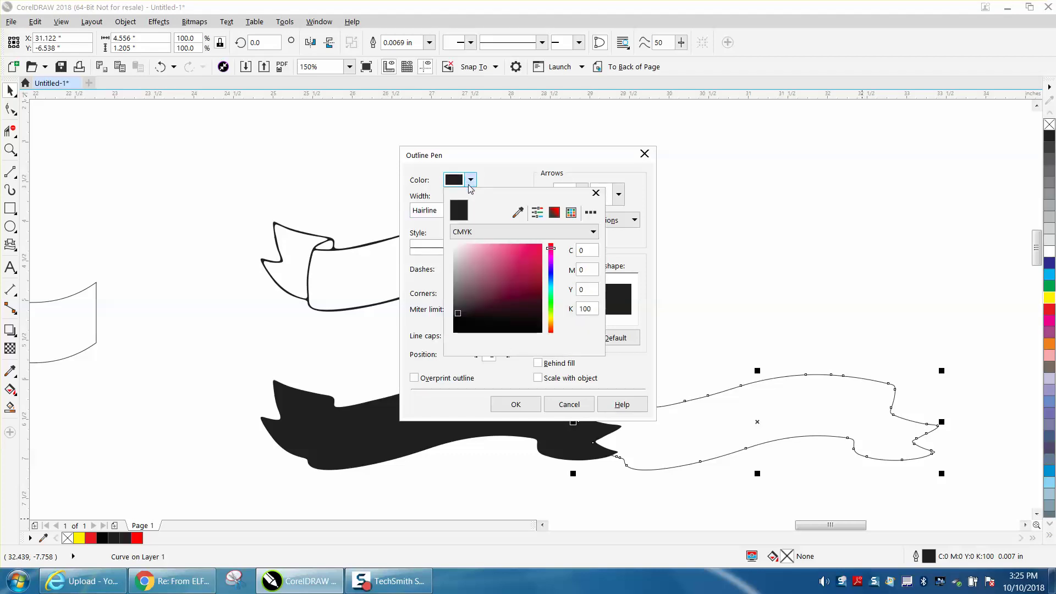
click(571, 212)
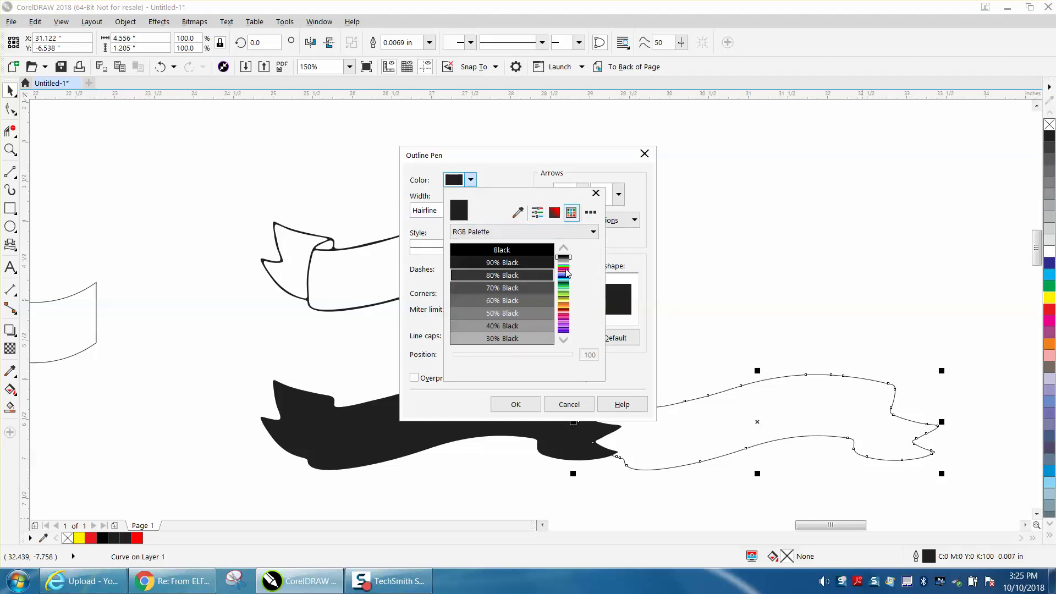
click(564, 340)
click(565, 339)
click(564, 339)
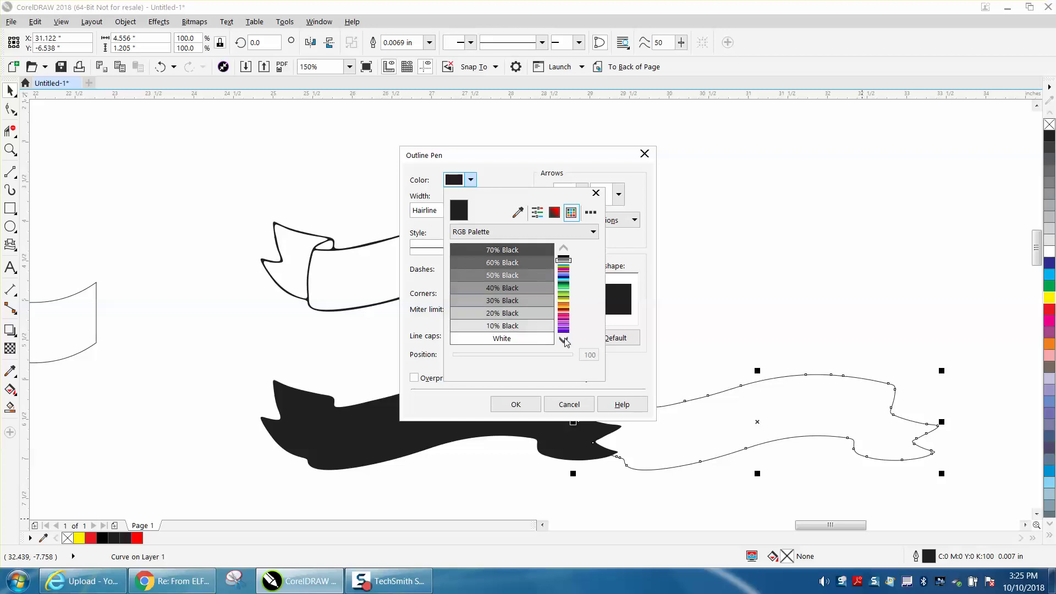
click(565, 340)
click(564, 339)
click(564, 339)
click(564, 340)
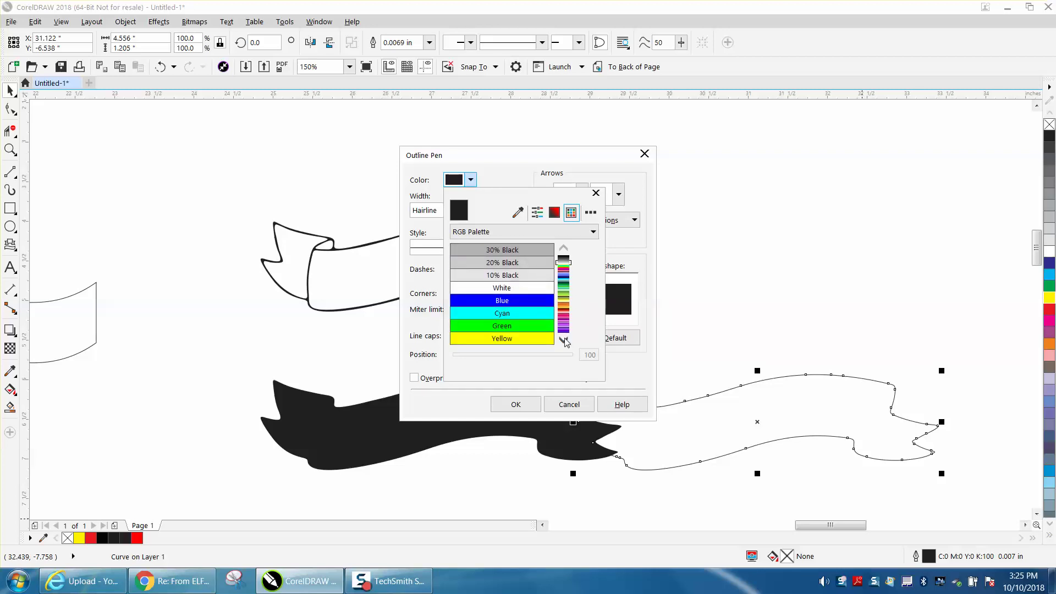
click(565, 340)
click(531, 341)
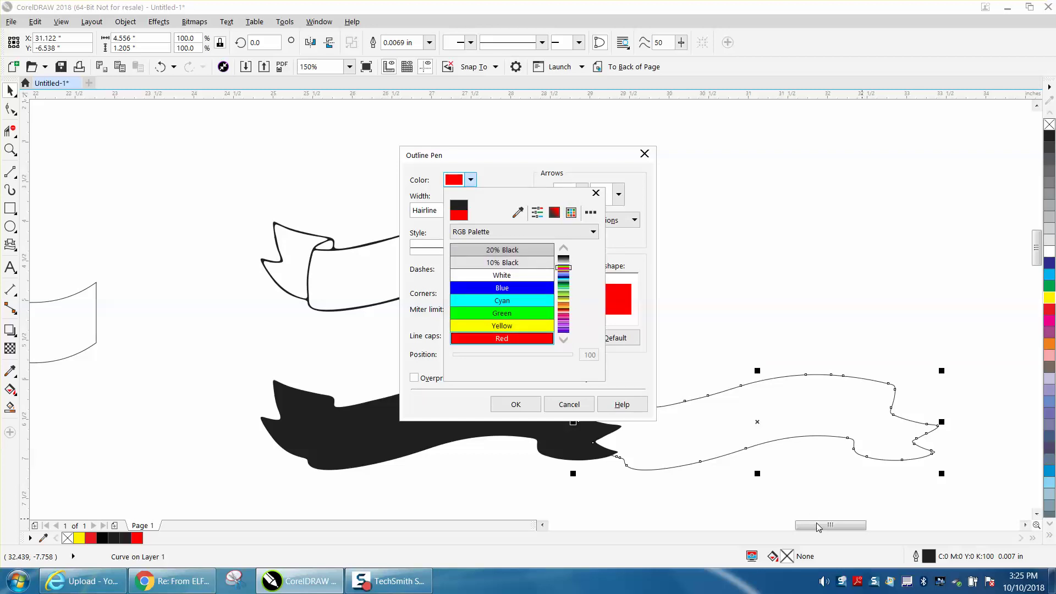
click(536, 392)
click(515, 404)
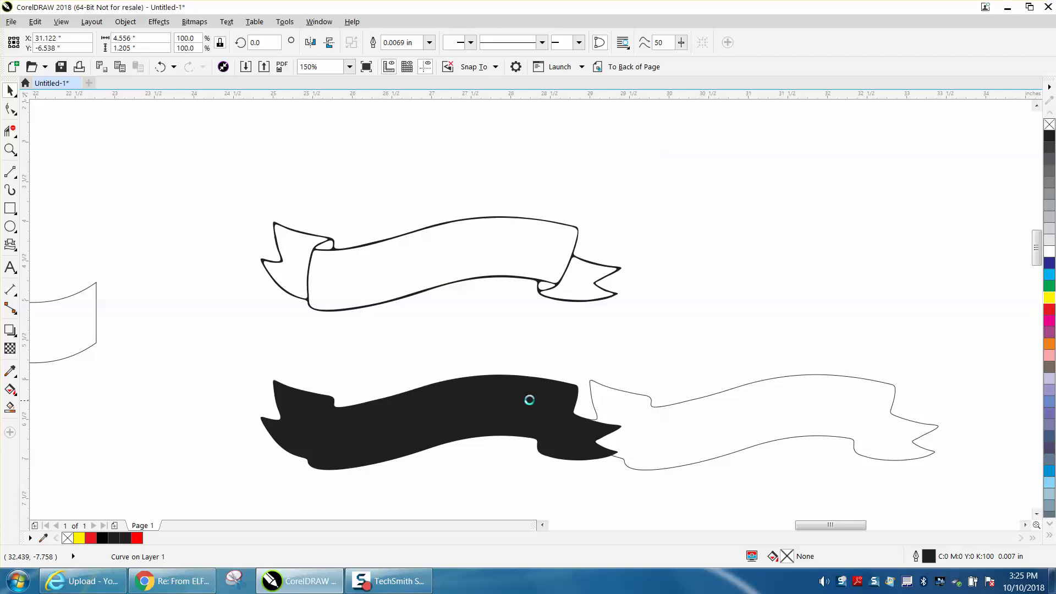
Step: Nudge the red outline over the white banner and delete the black silhouette
key(Up)
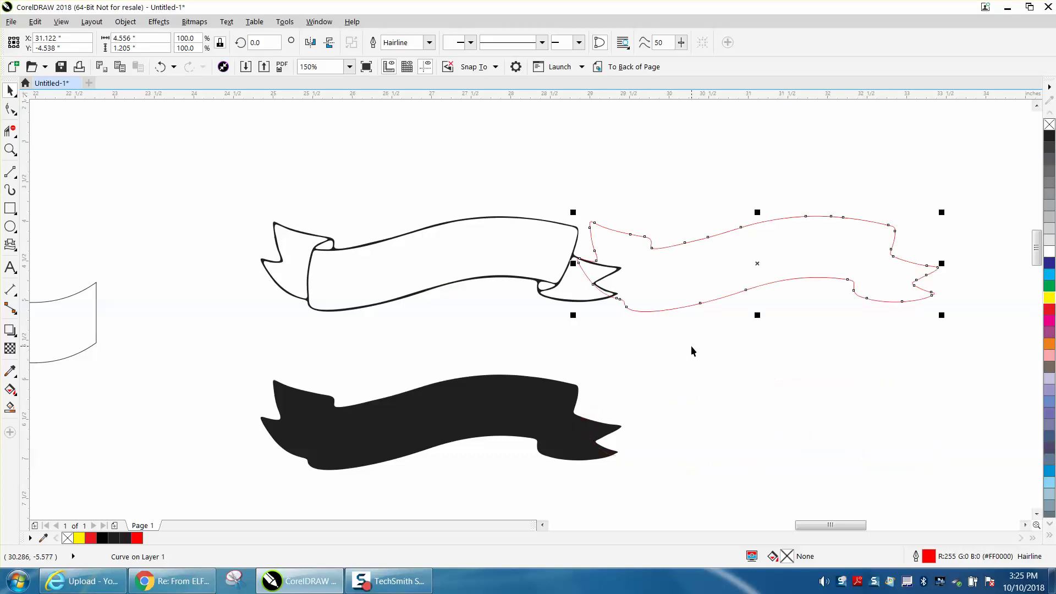
key(Left)
key(Left)
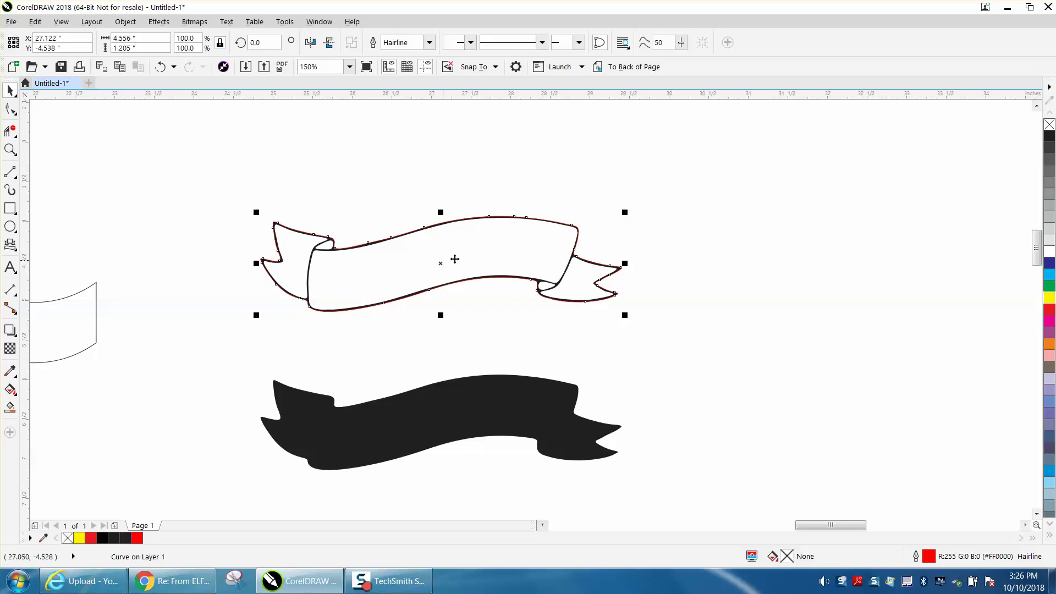
click(498, 397)
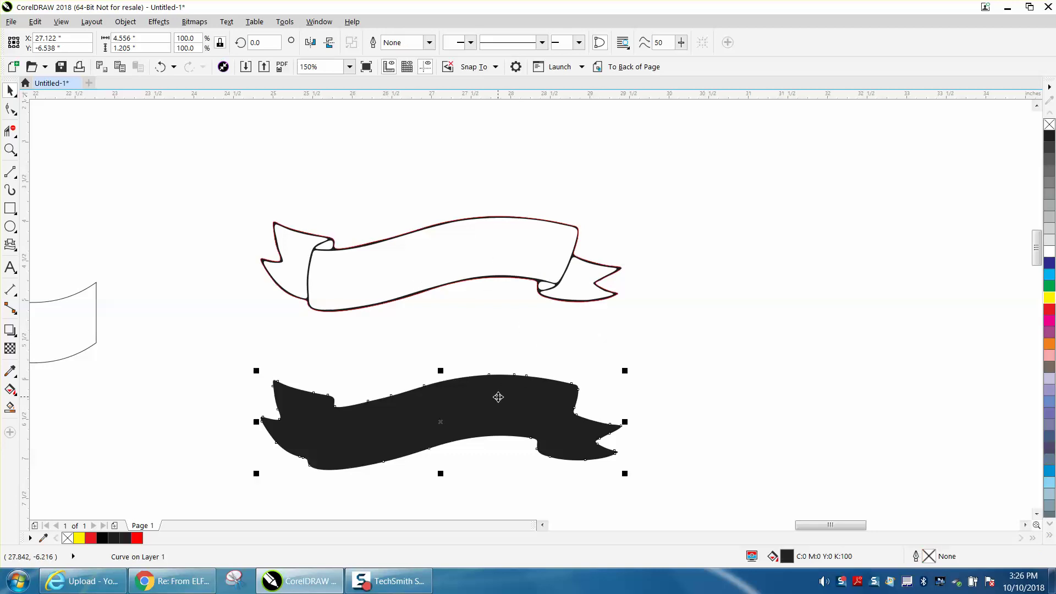
key(Delete)
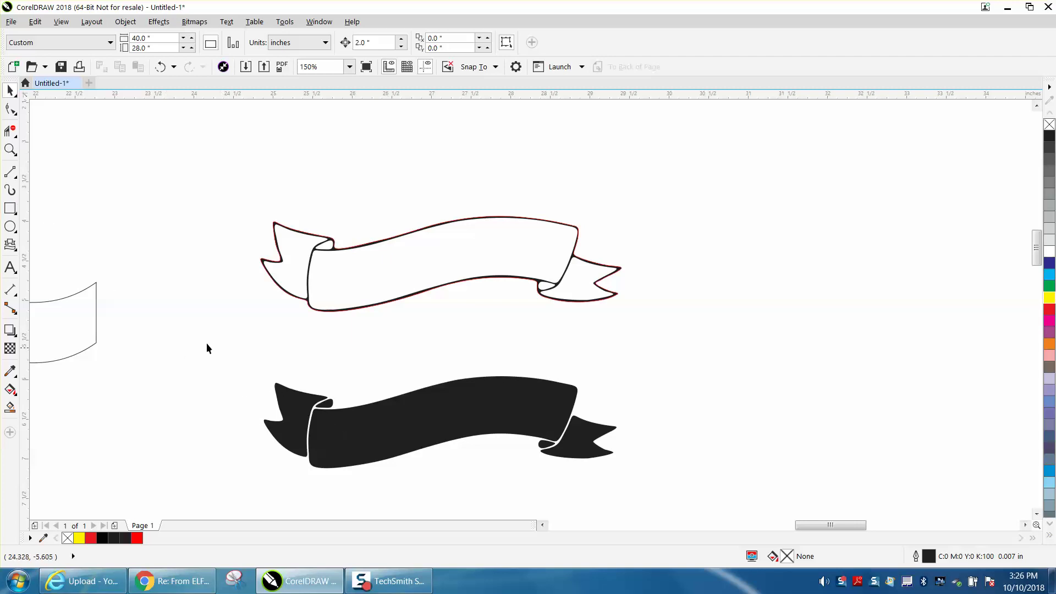
Step: Draw a yellow rectangle around the black ribbon and send it to the back of the page
click(11, 208)
drag(209, 330, 704, 498)
click(1050, 297)
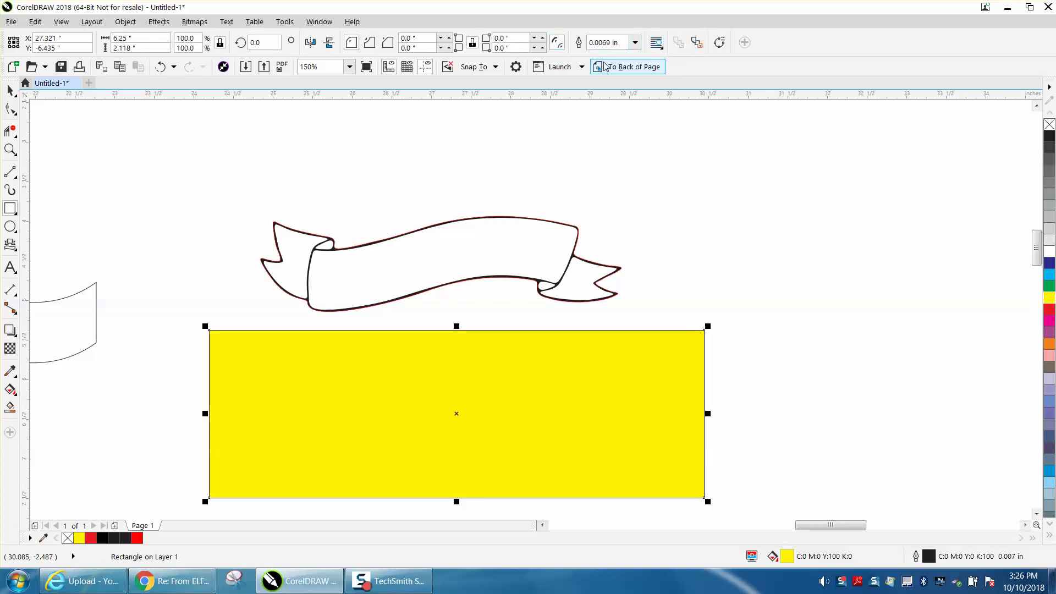
click(621, 68)
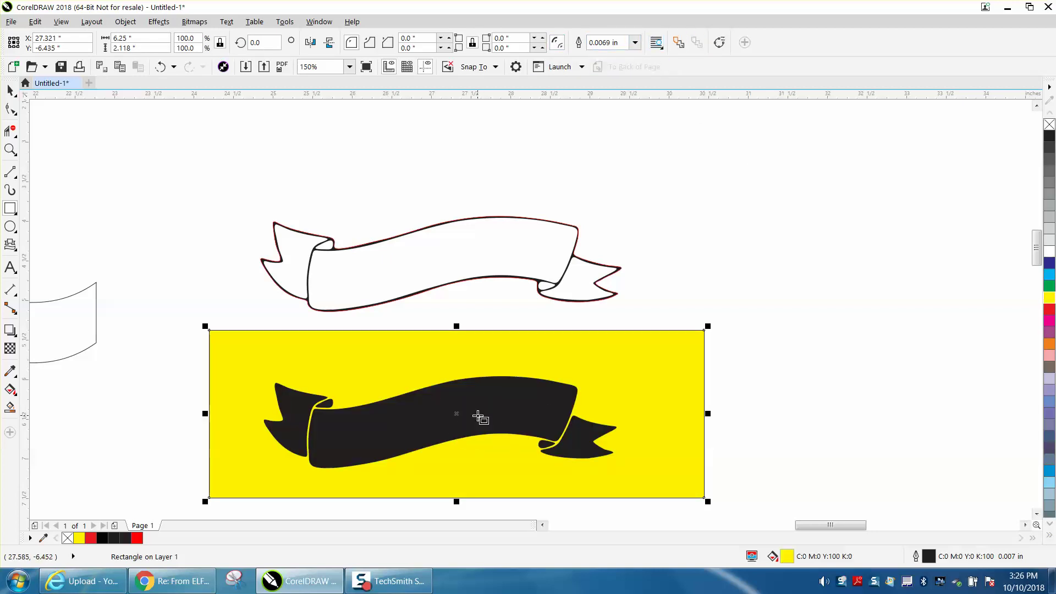
click(10, 90)
Step: Delete the yellow rectangle, the ribbon's middle band, and both black end pieces
key(Delete)
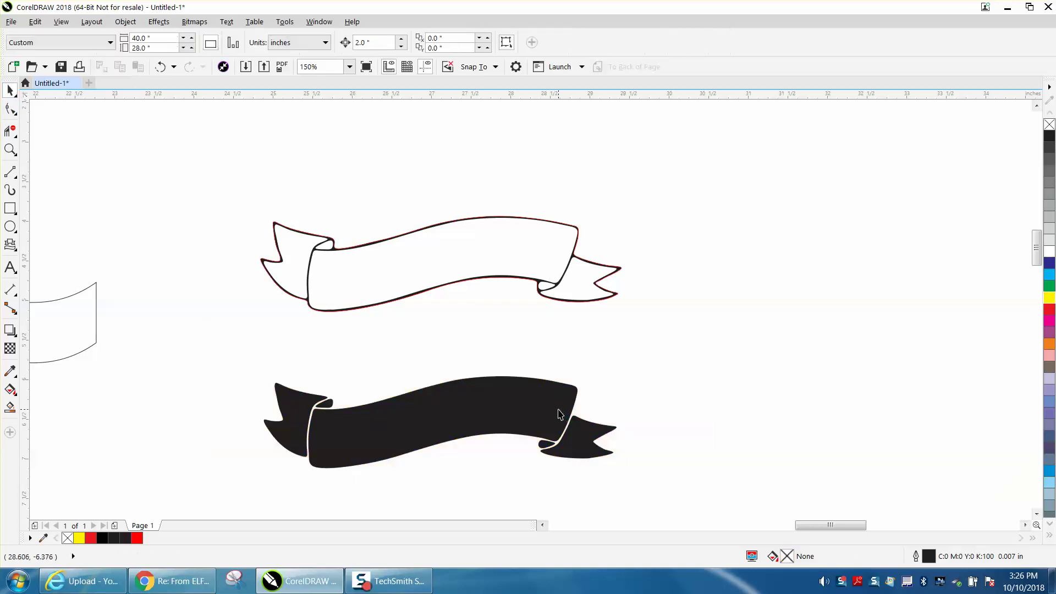
click(557, 414)
key(Delete)
drag(493, 473, 665, 489)
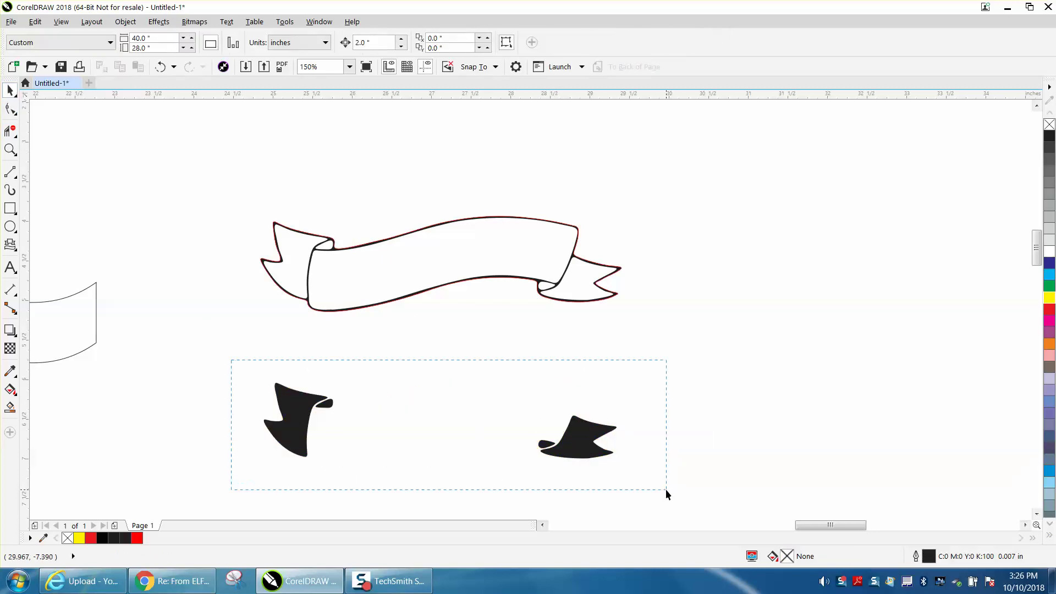
key(Delete)
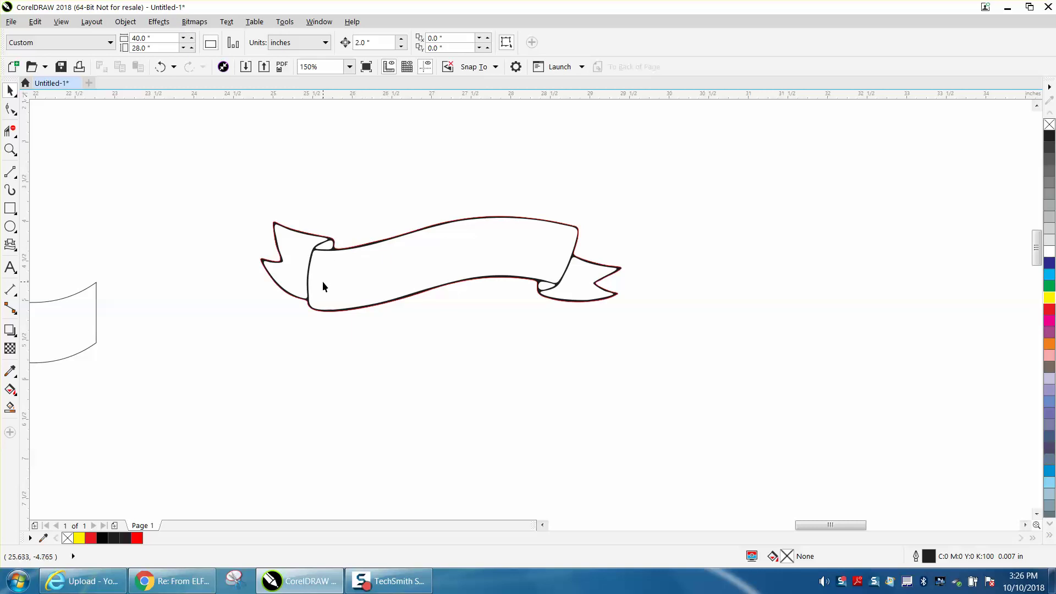
Step: Smart-fill the top-left and lower-right curls with 40% Black
click(10, 407)
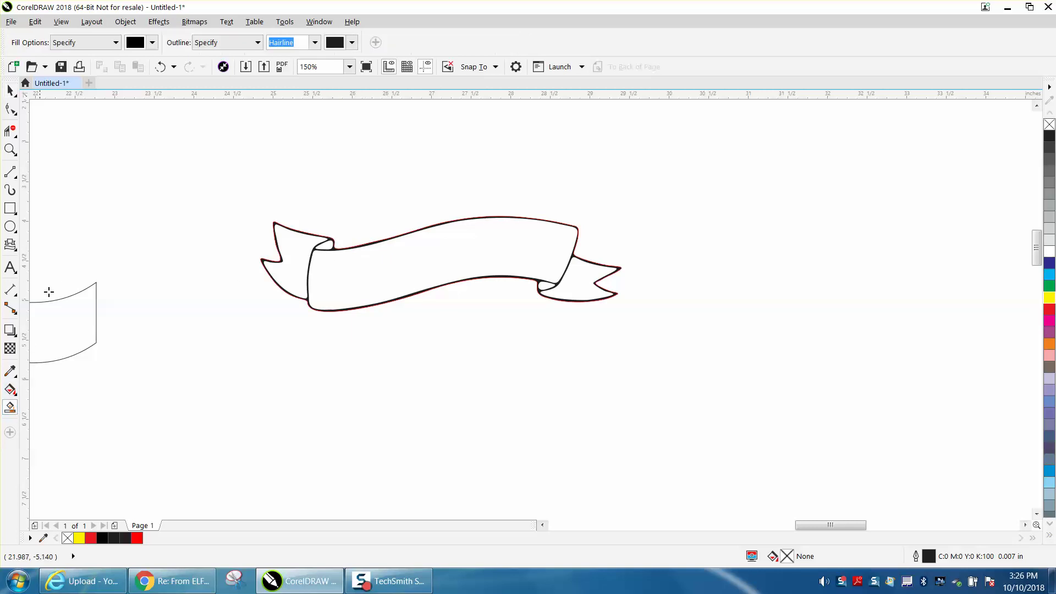
click(156, 43)
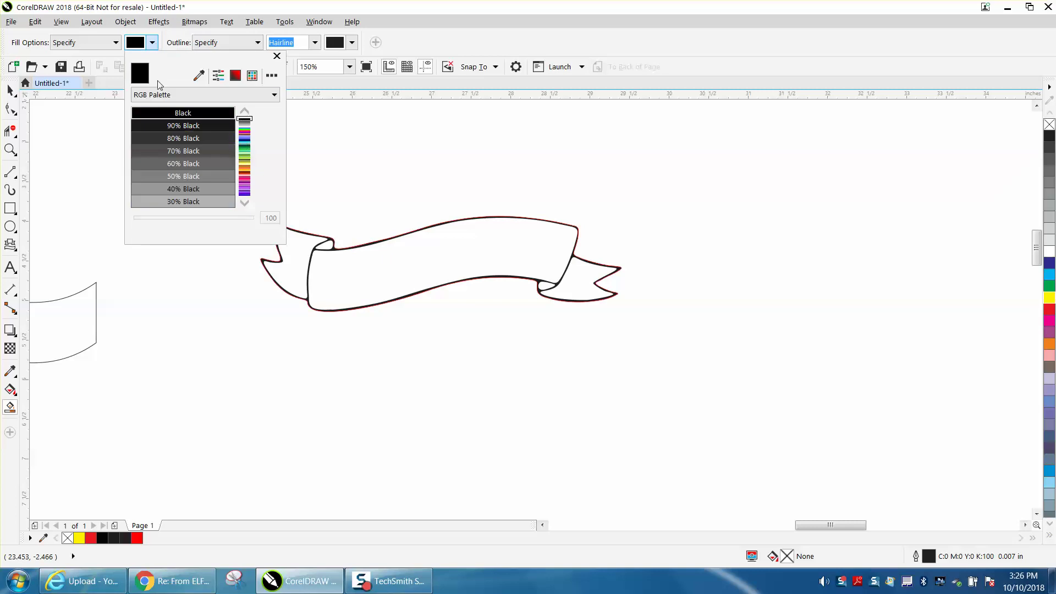
click(199, 189)
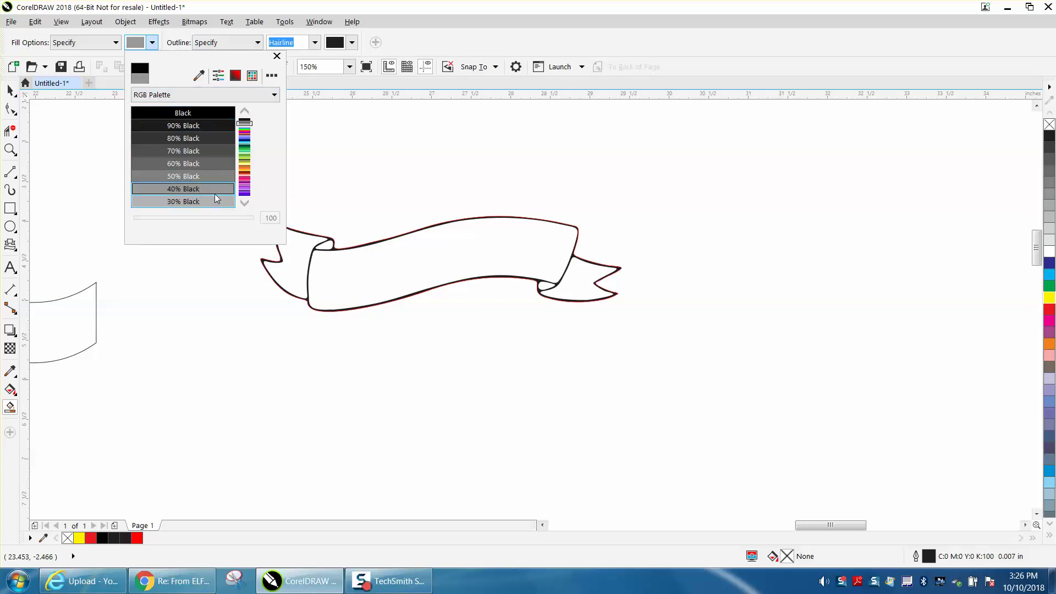
click(326, 246)
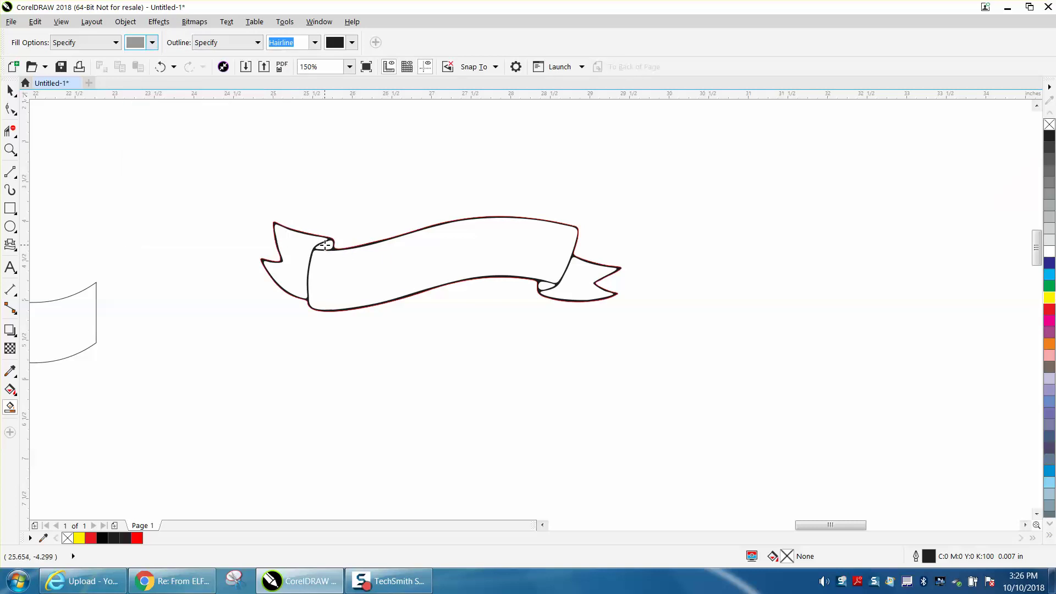
click(325, 246)
click(548, 285)
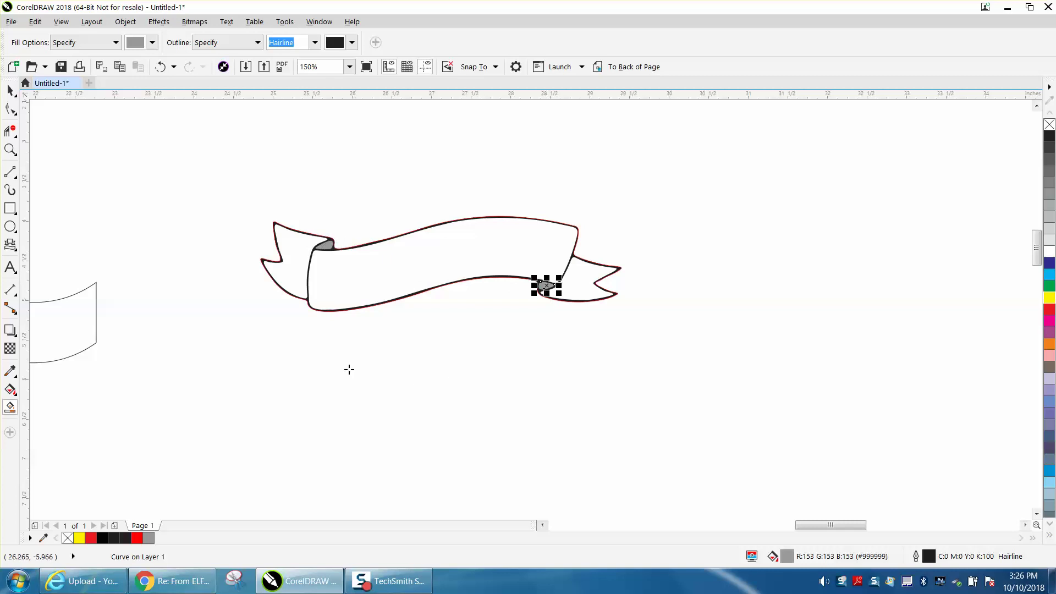
click(10, 89)
click(115, 120)
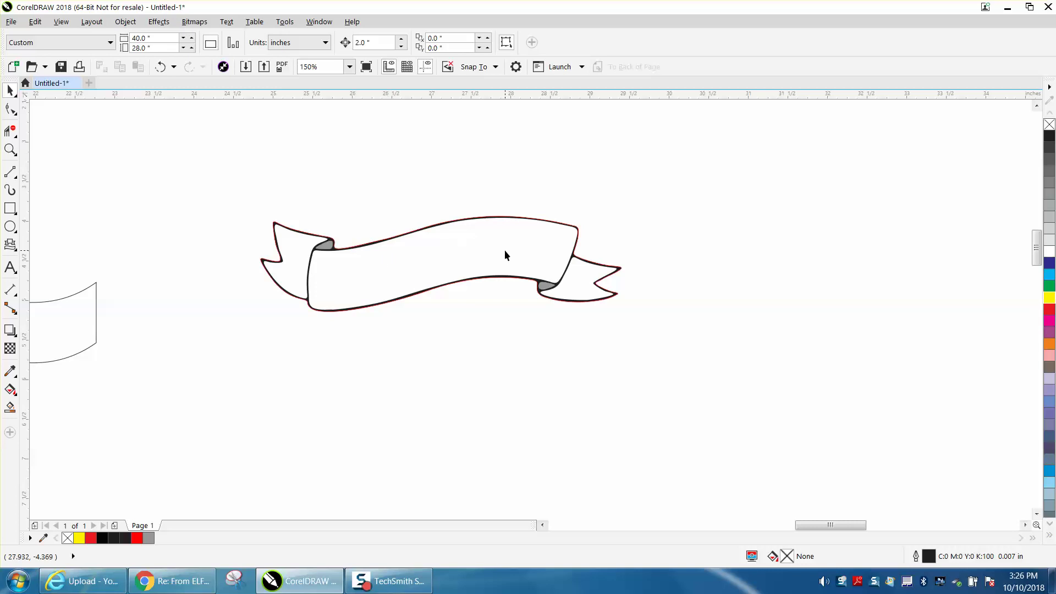
click(464, 281)
Step: Move the red outline 2 inches down and place a duplicate offset up and right
key(shift+Down)
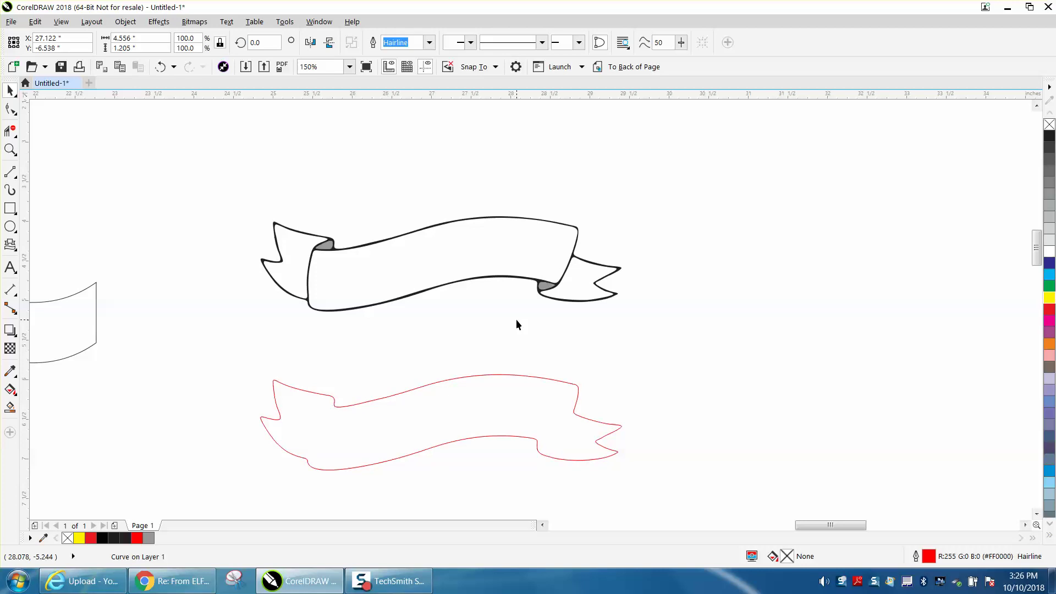
key(ctrl+d)
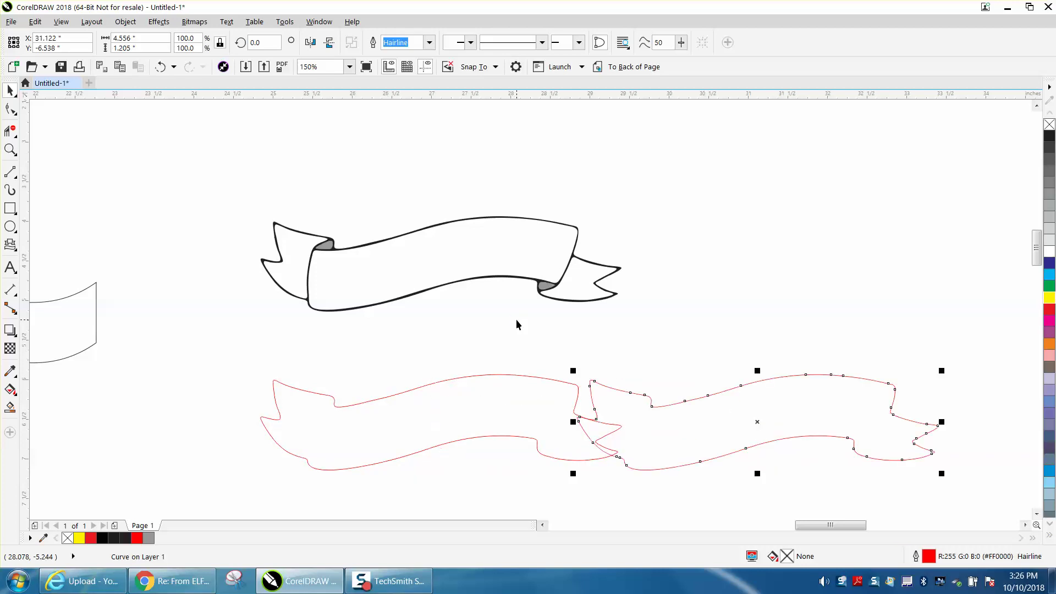
key(Up)
key(Right)
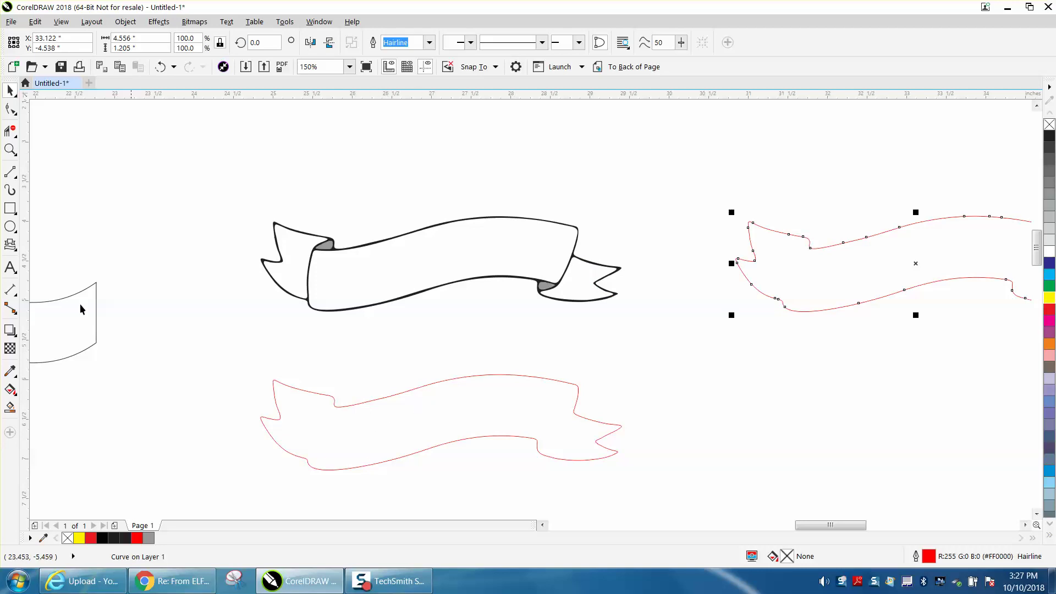
click(13, 175)
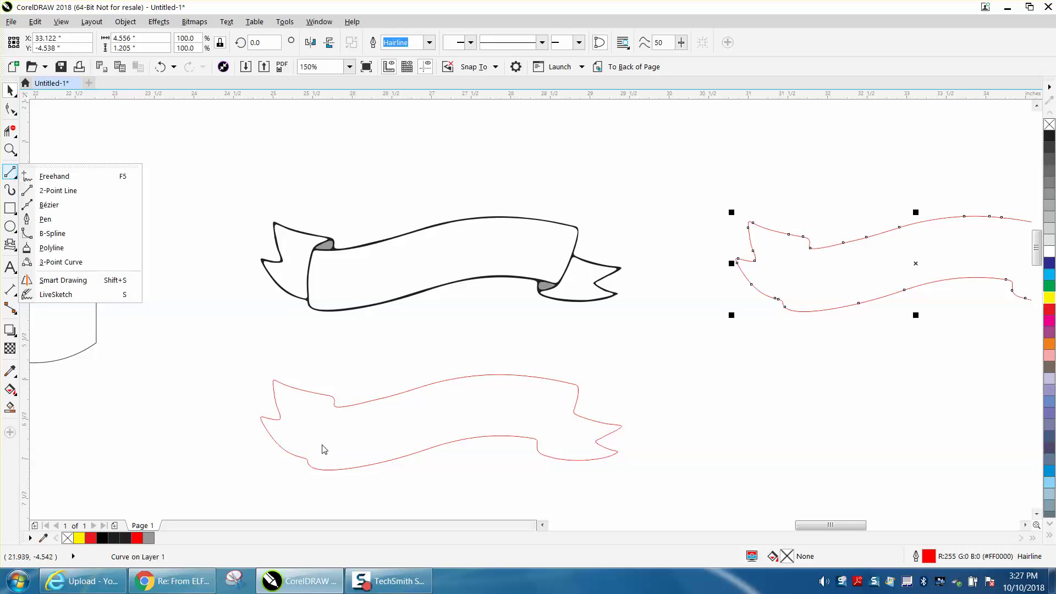
Step: Draw short lines at the two folds and trim away the red outline's top and end segments
click(55, 190)
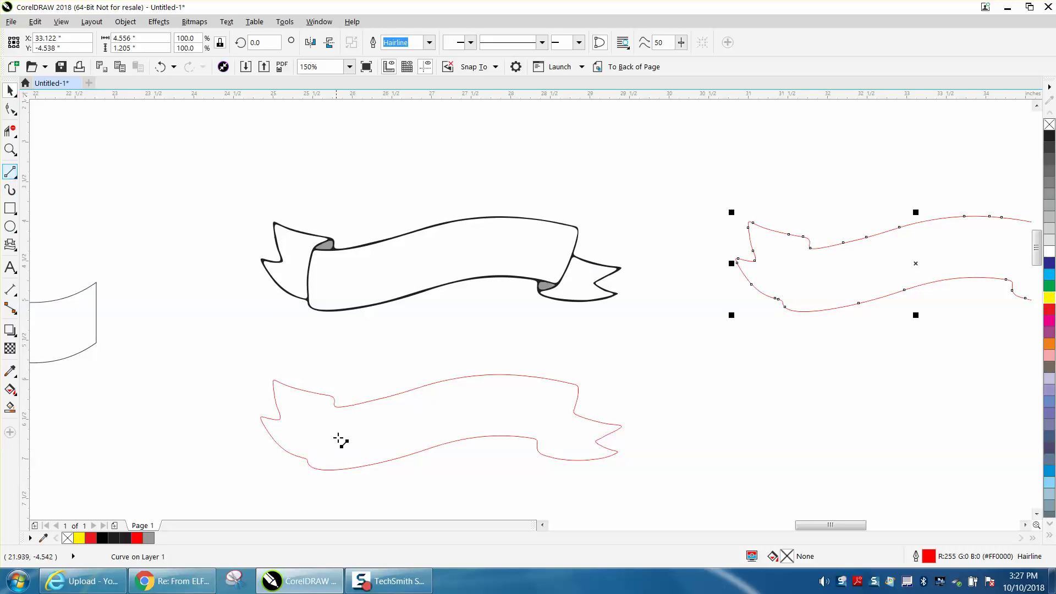
drag(324, 462, 327, 485)
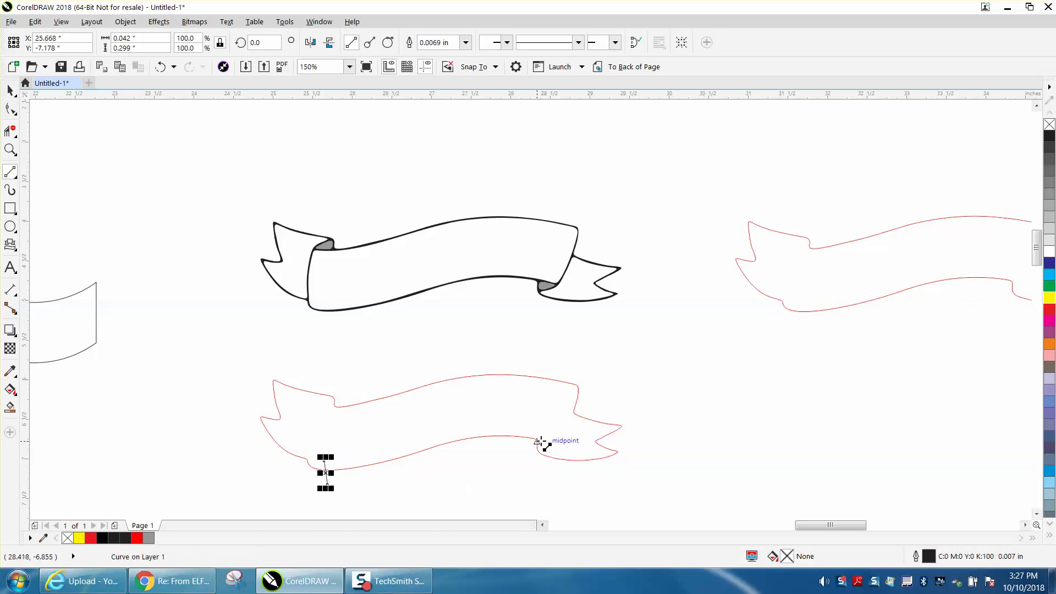
drag(532, 433, 530, 450)
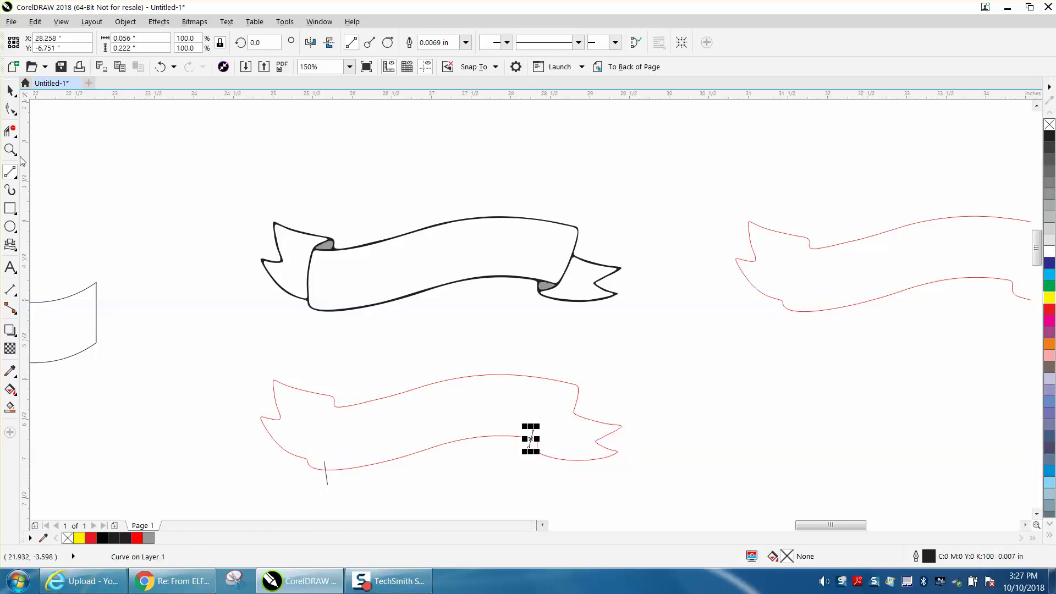
click(14, 136)
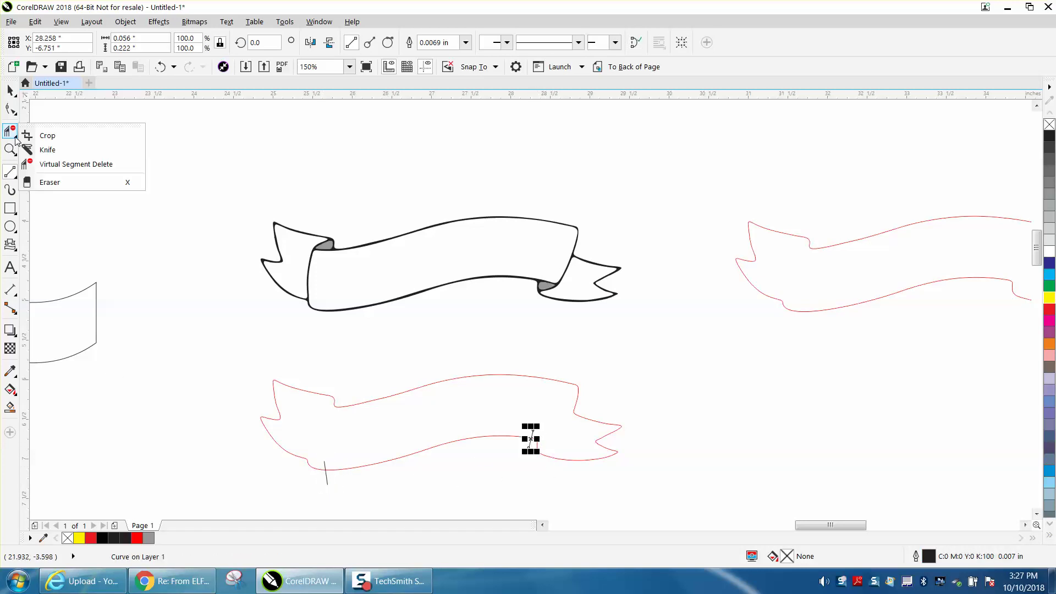
click(60, 164)
click(401, 390)
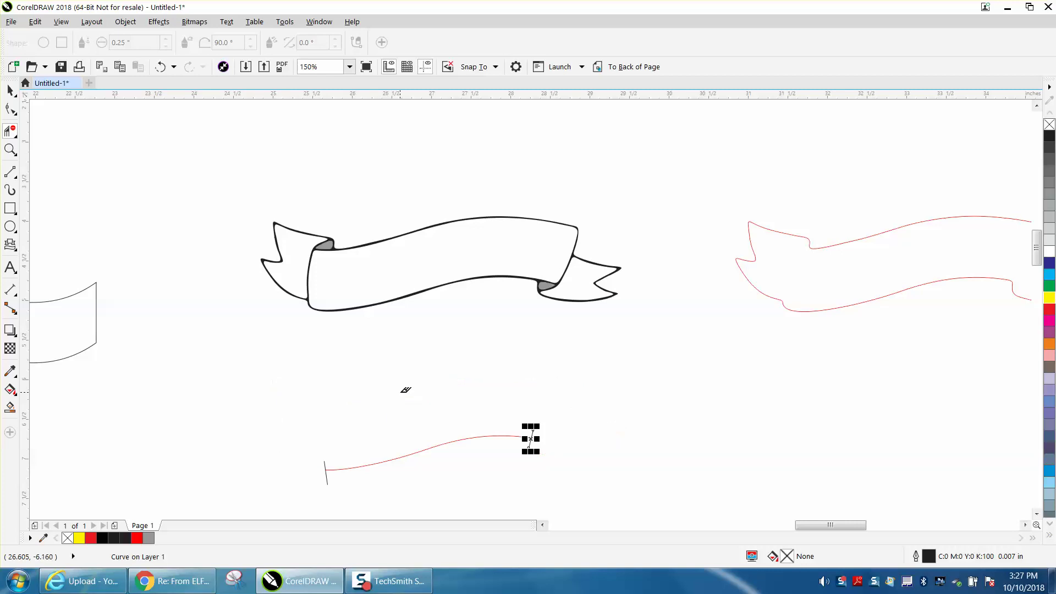
click(15, 94)
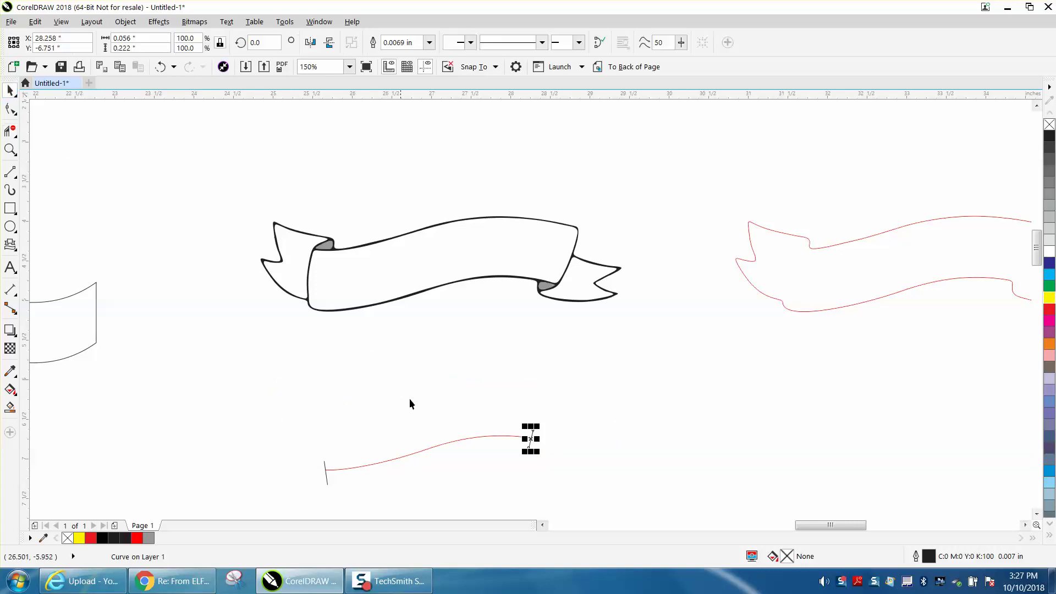
Step: Delete the two stray strokes and move the red bottom curve 2 inches below the ribbon
click(439, 444)
click(440, 445)
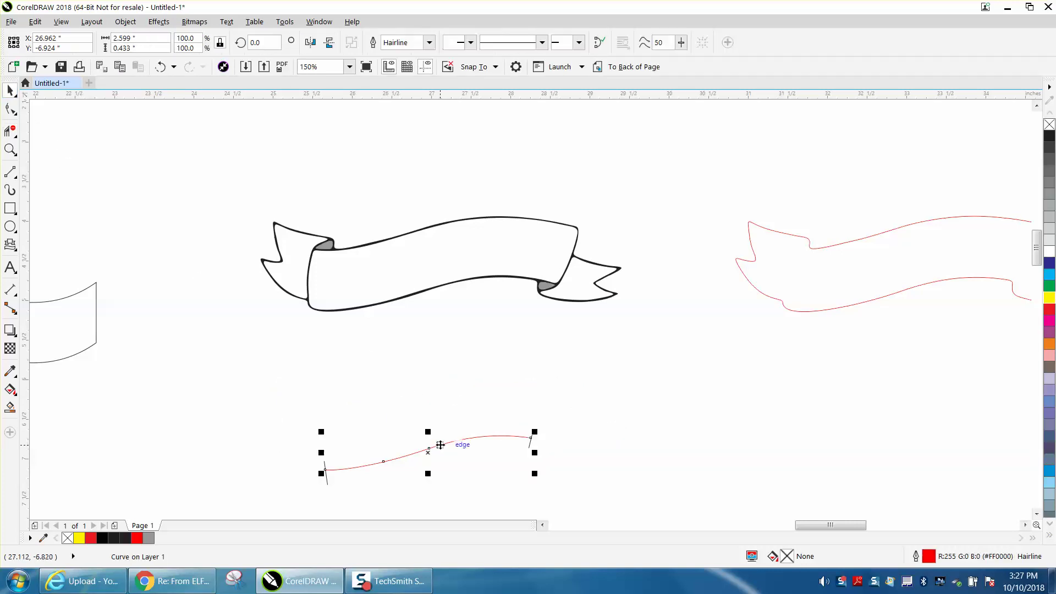
key(Up)
key(Up)
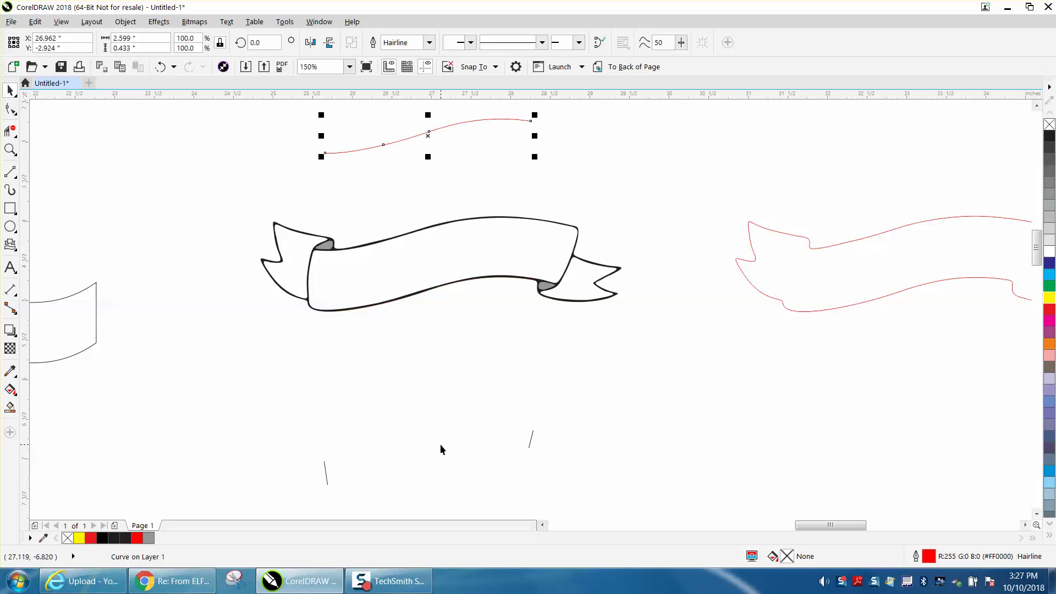
key(Down)
key(Down)
key(Up)
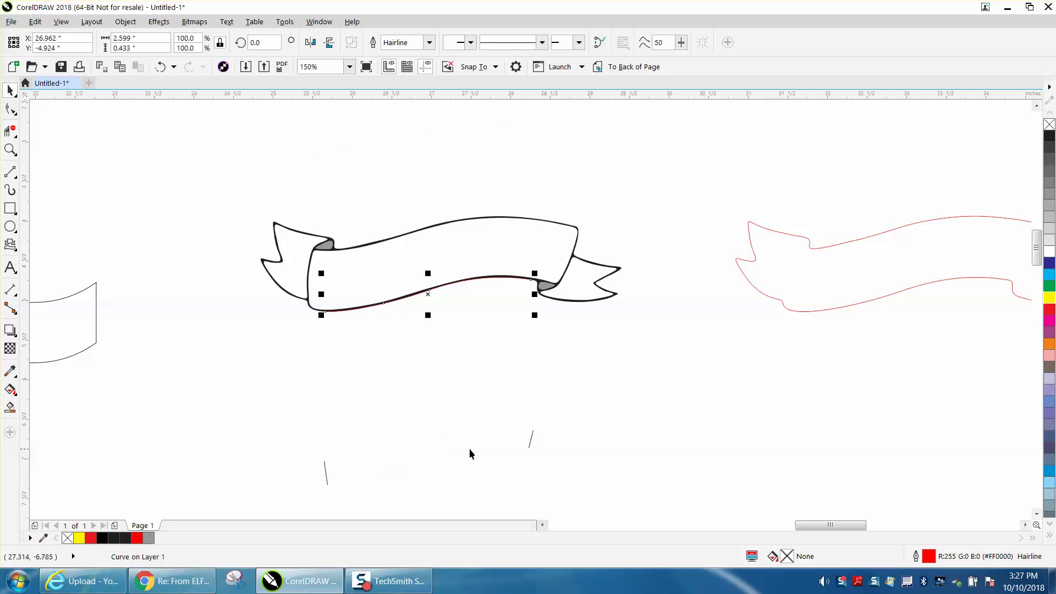
drag(295, 428, 314, 450)
drag(609, 499, 615, 505)
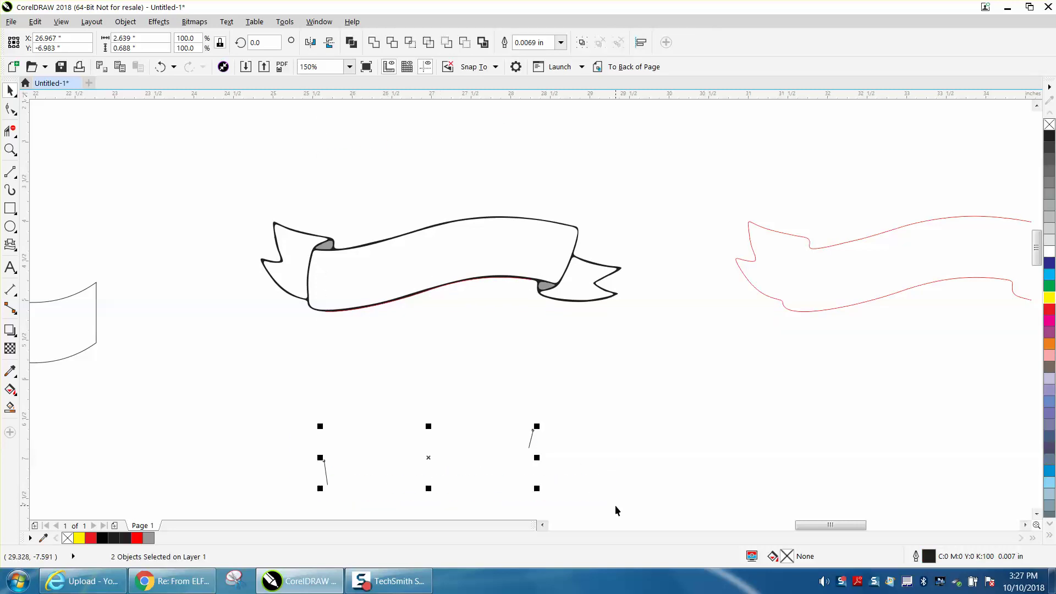
key(Delete)
click(468, 285)
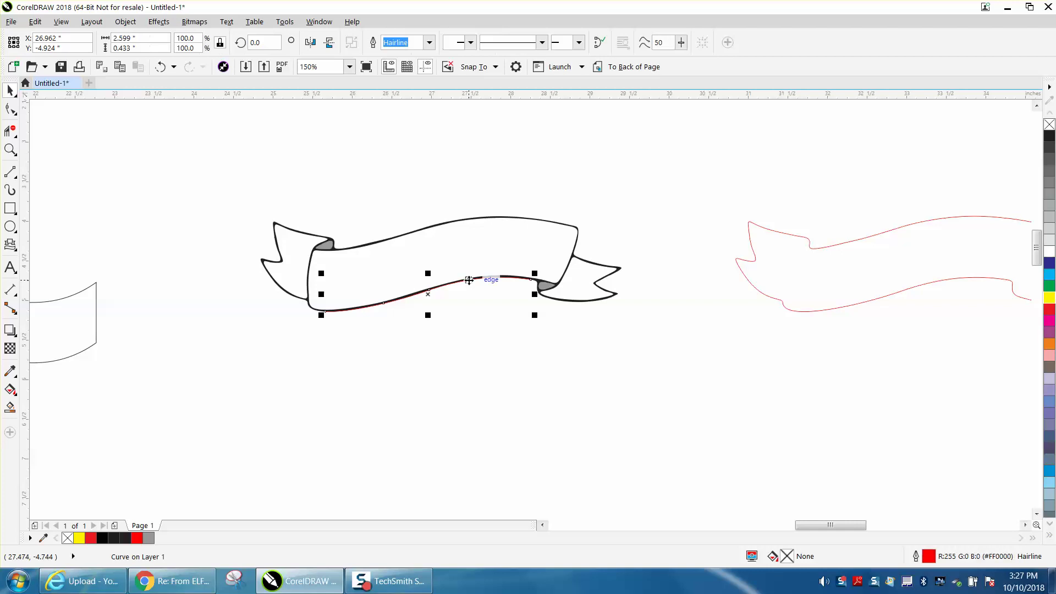
key(Down)
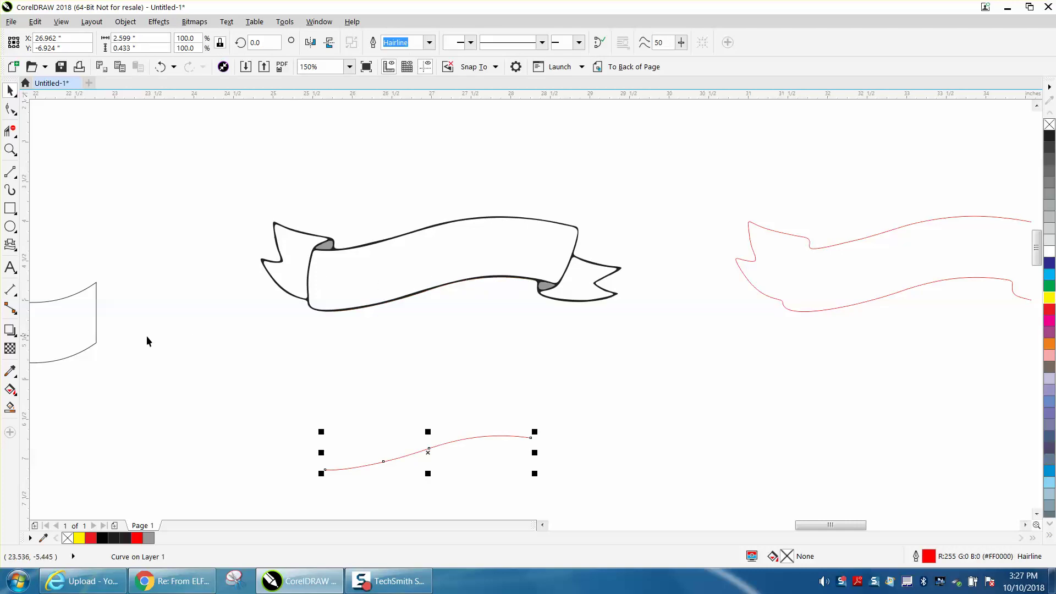
click(10, 267)
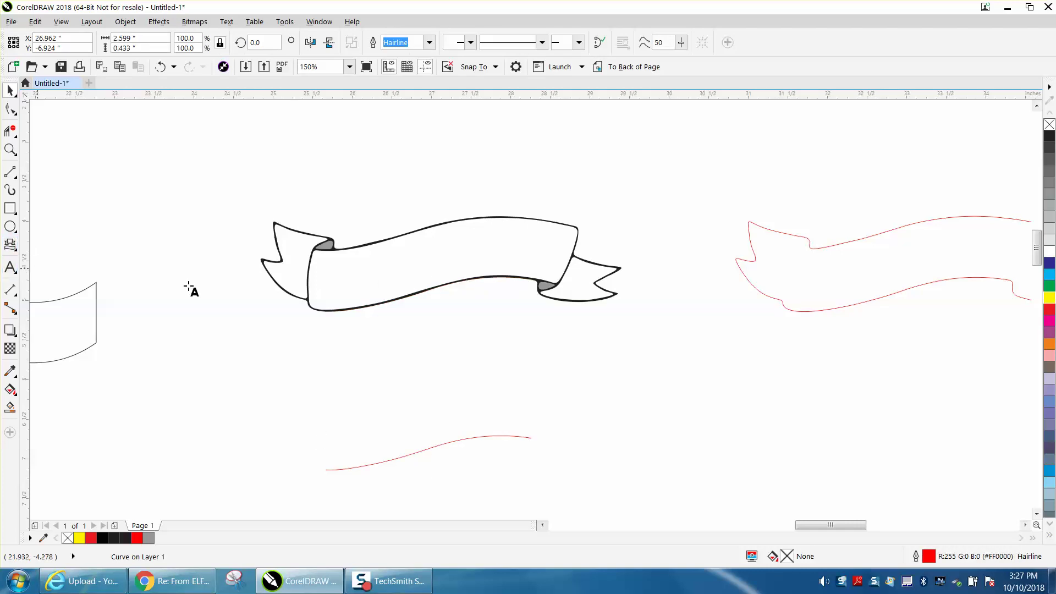
Step: Add 'Good Luck' Arial text below the banner and enlarge it to about 34 pt
click(328, 392)
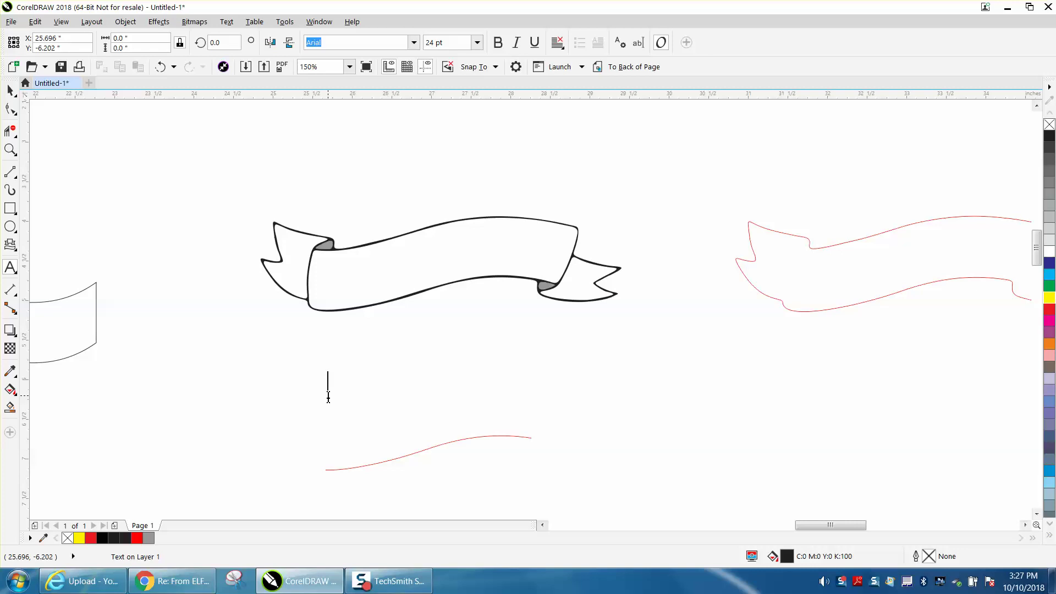
text(Goo)
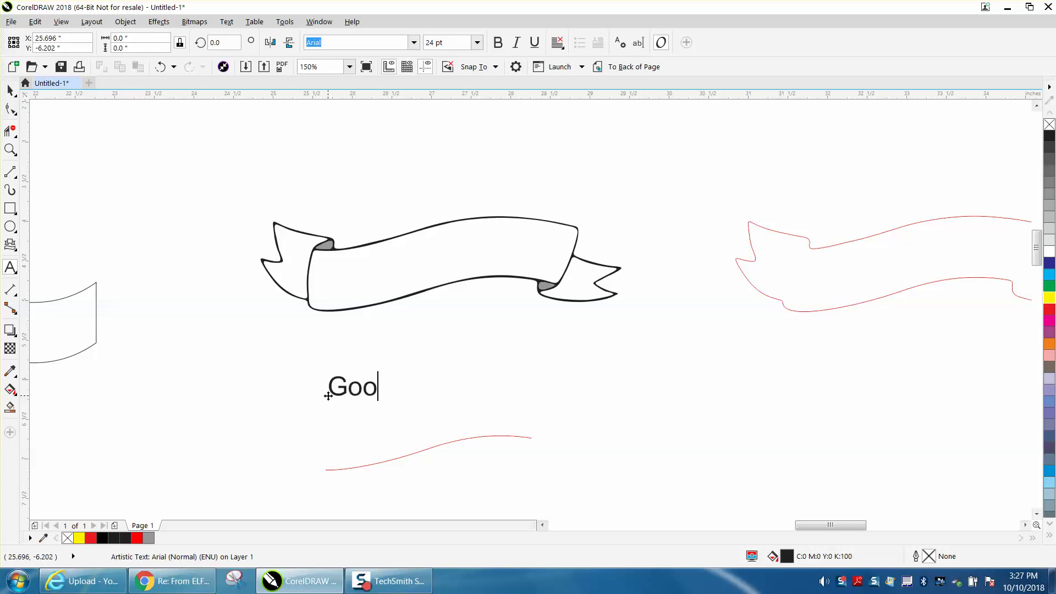
text(d Lucky)
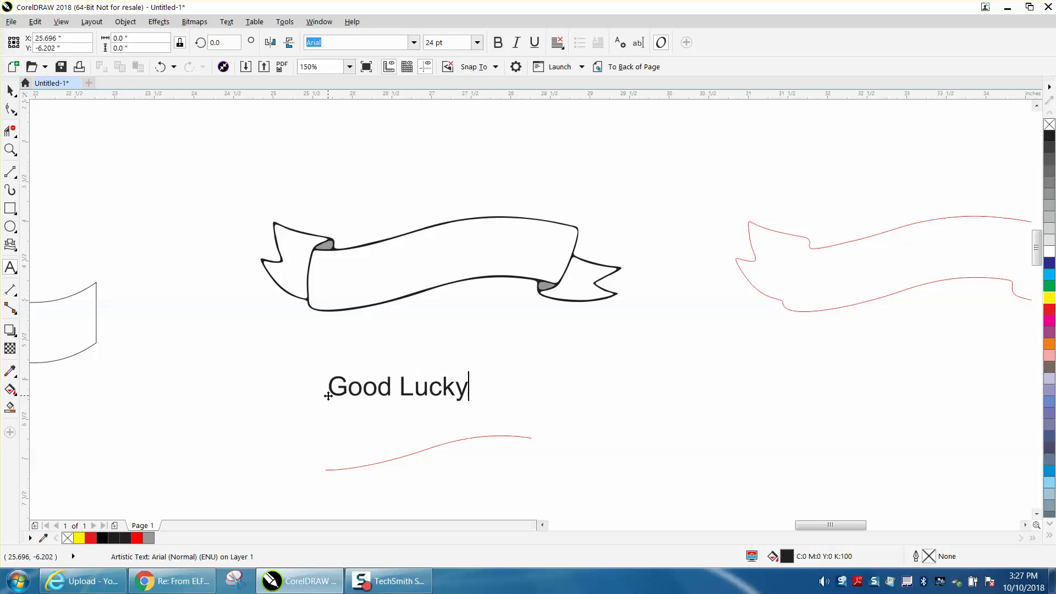
key(BackSpace)
key(Escape)
drag(459, 402, 510, 407)
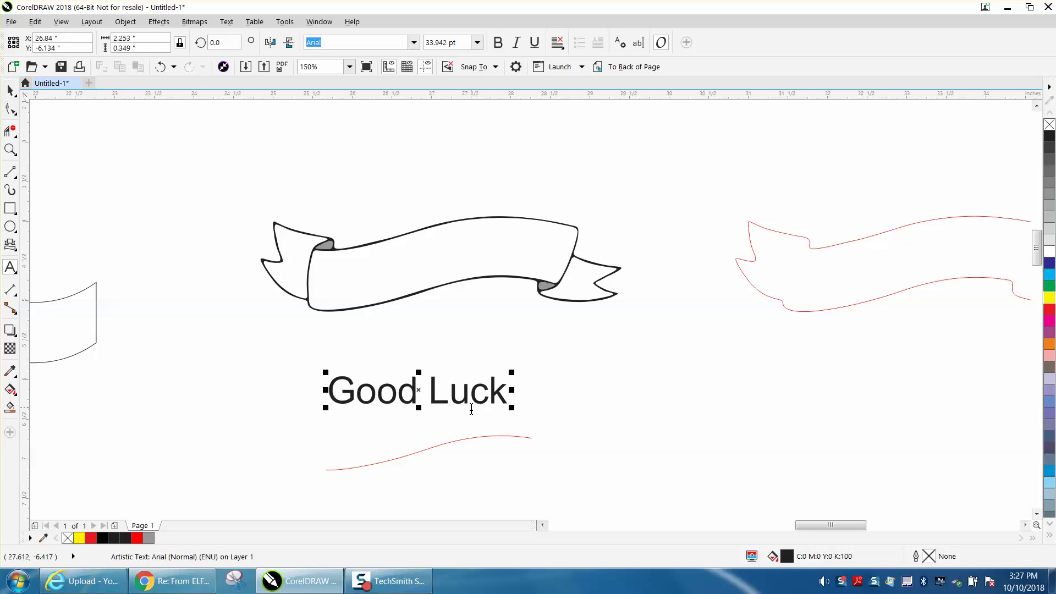
Step: Cancel a first Fit Text to Path attempt and move the Good Luck text right
click(10, 90)
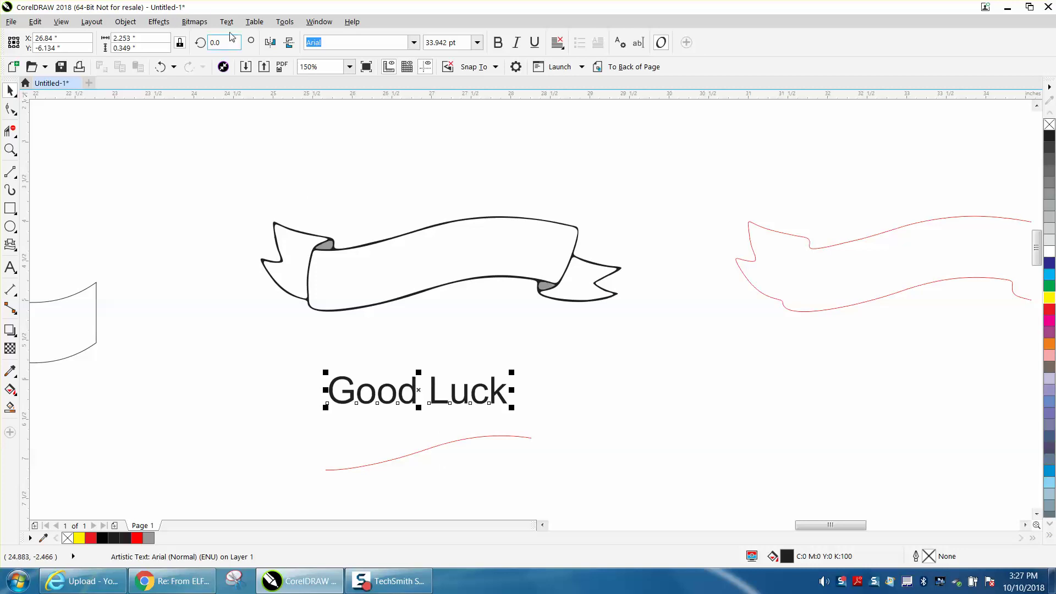
click(227, 24)
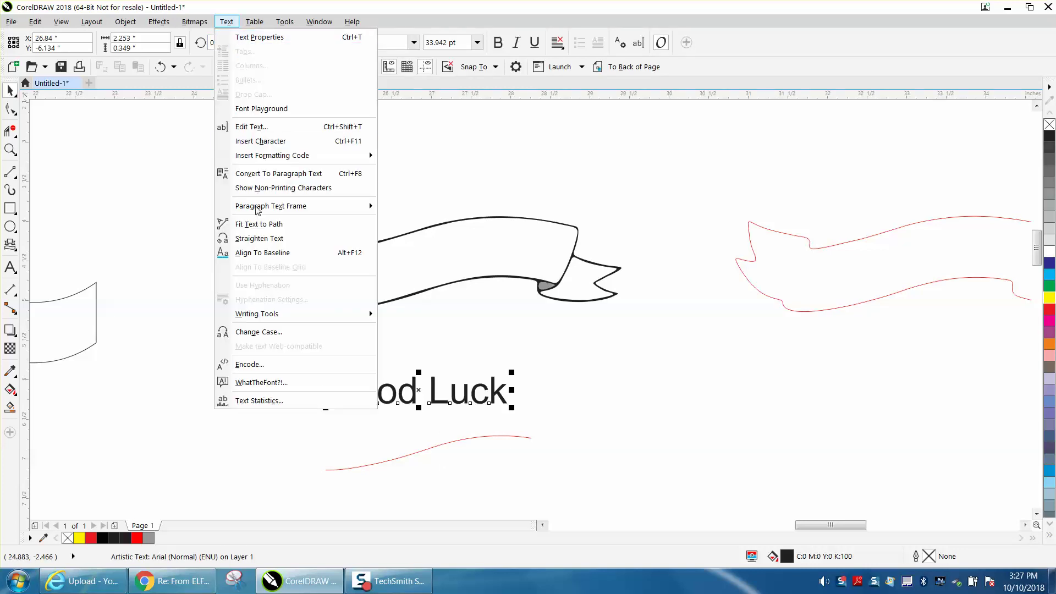
click(258, 224)
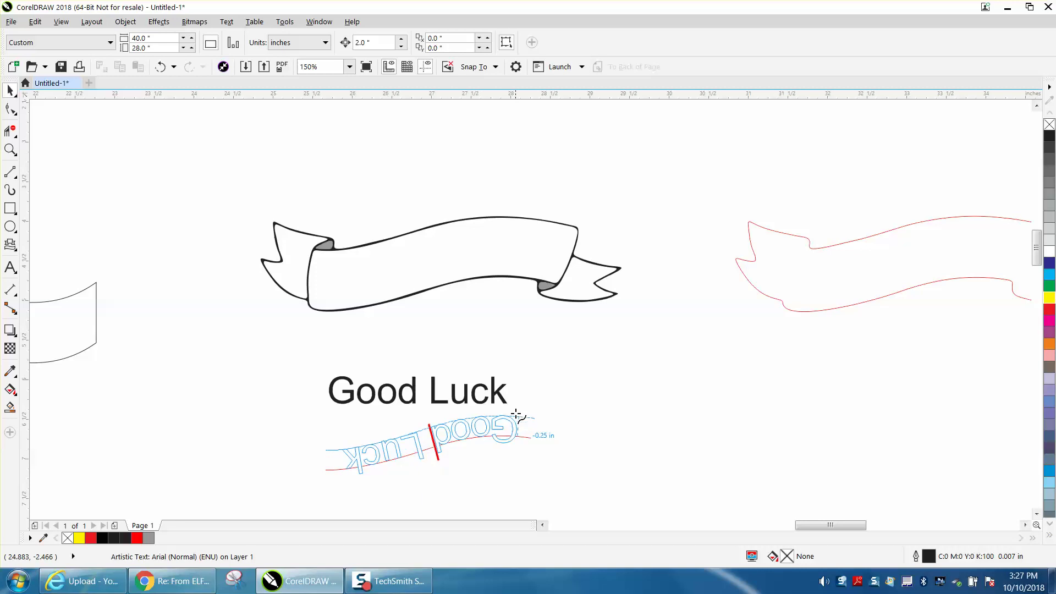
key(Escape)
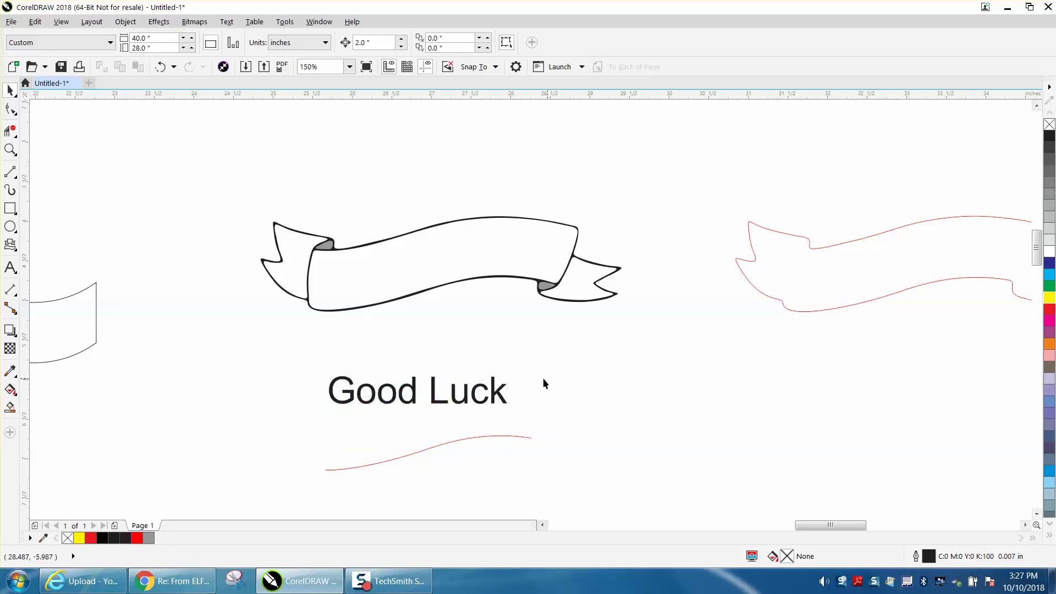
click(493, 403)
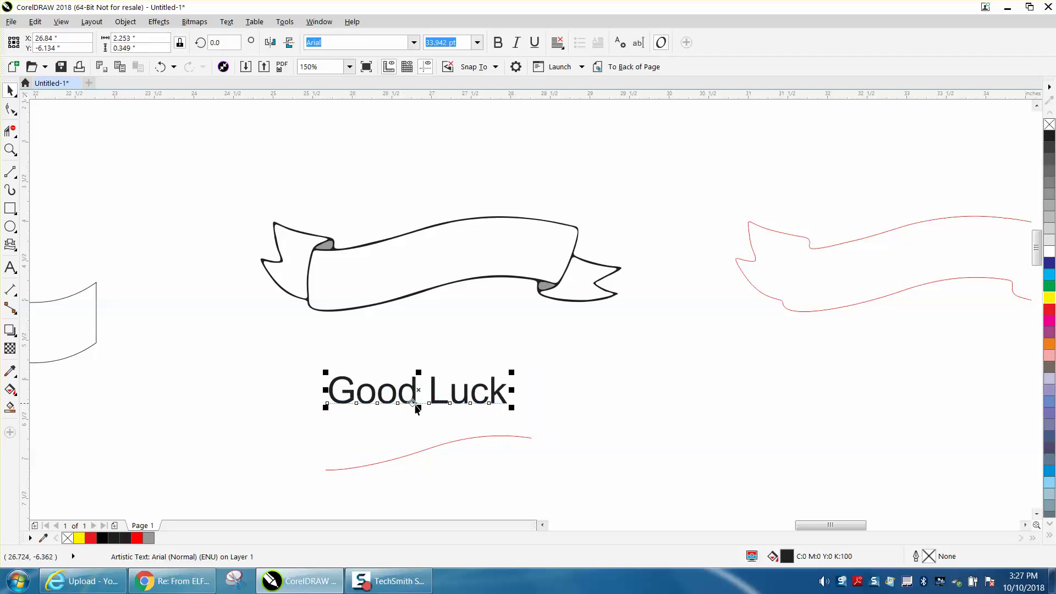
drag(419, 390, 694, 367)
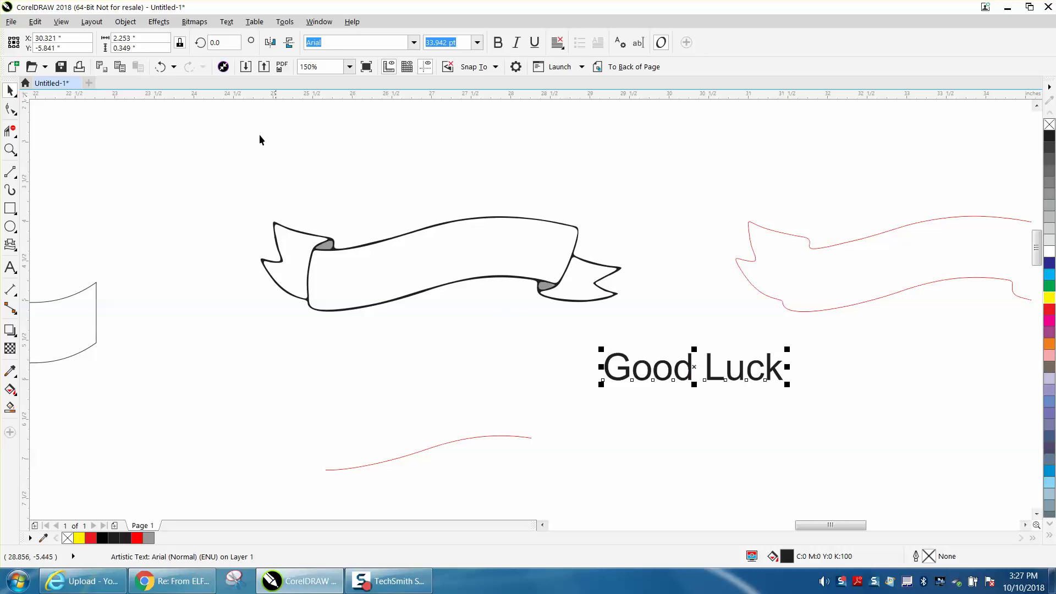
Step: Fit Good Luck along the red curve, then undo the result
click(226, 21)
click(259, 224)
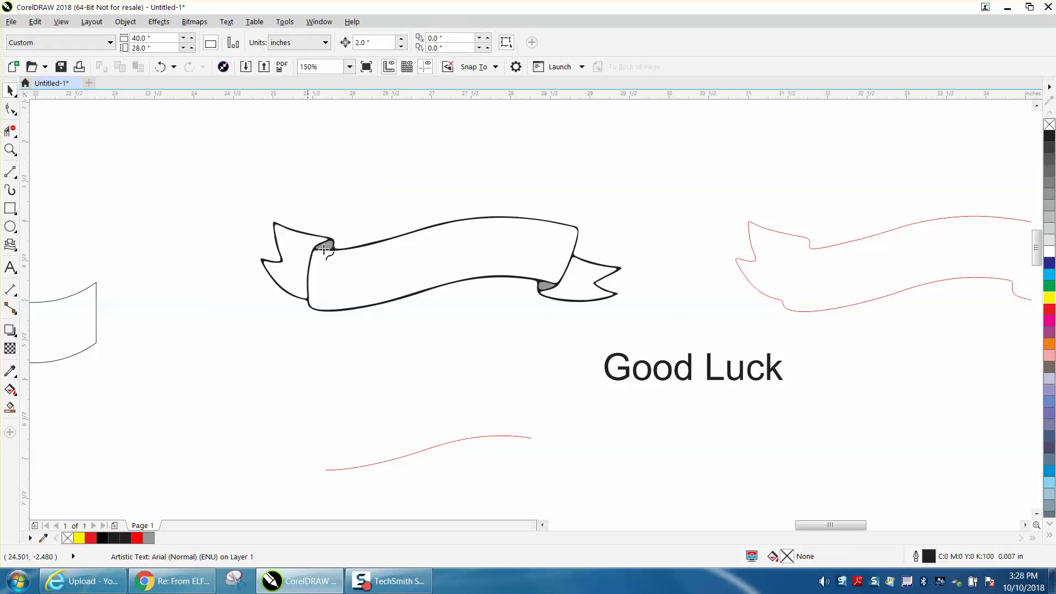
click(519, 438)
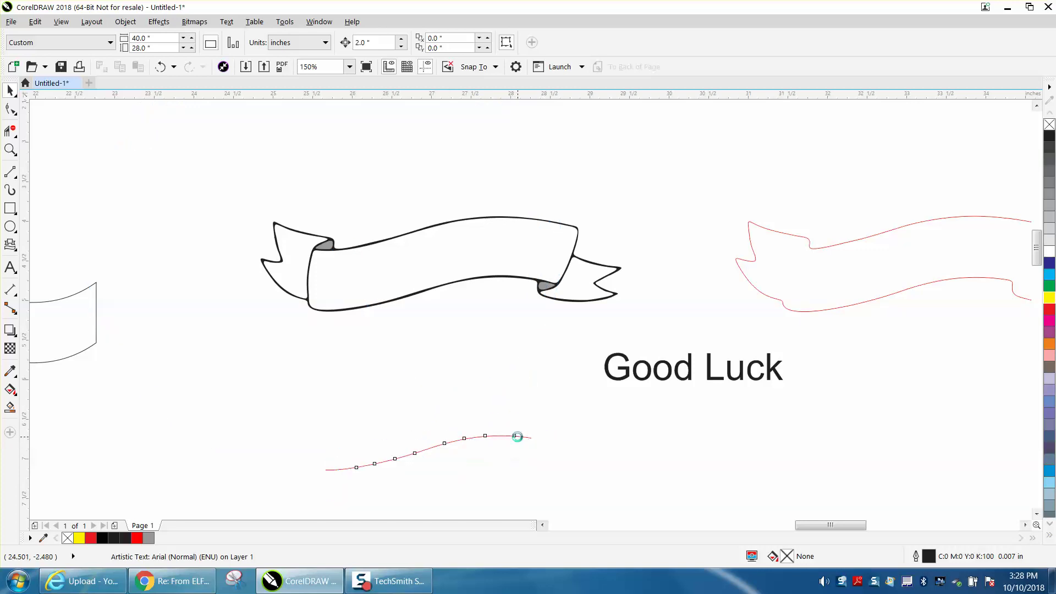
click(160, 67)
Step: Select the red curve and Good Luck text together and nudge them right twice
scroll(284, 134, down, 4)
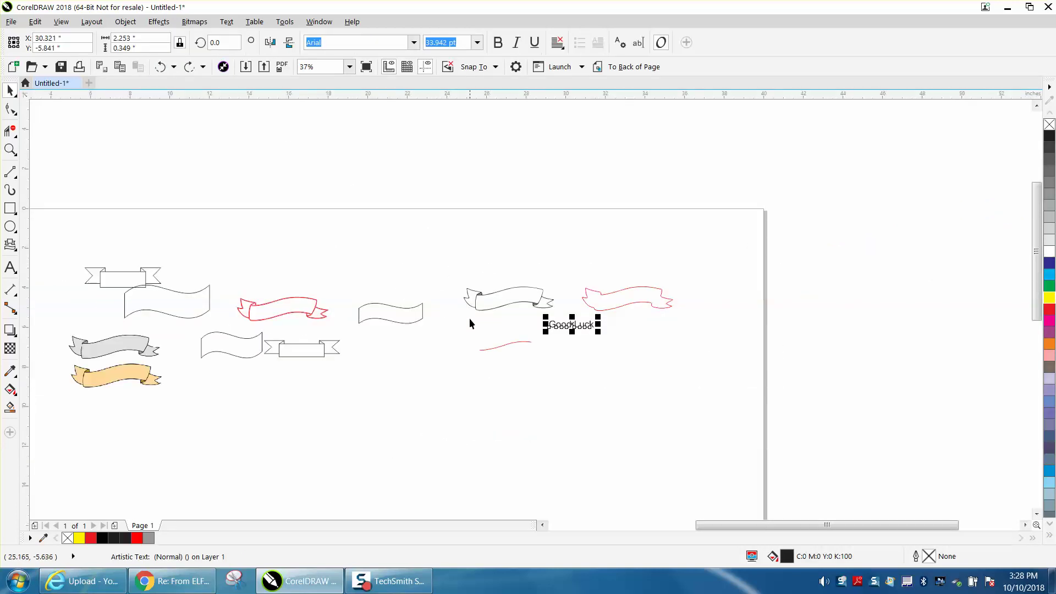
drag(470, 318, 628, 361)
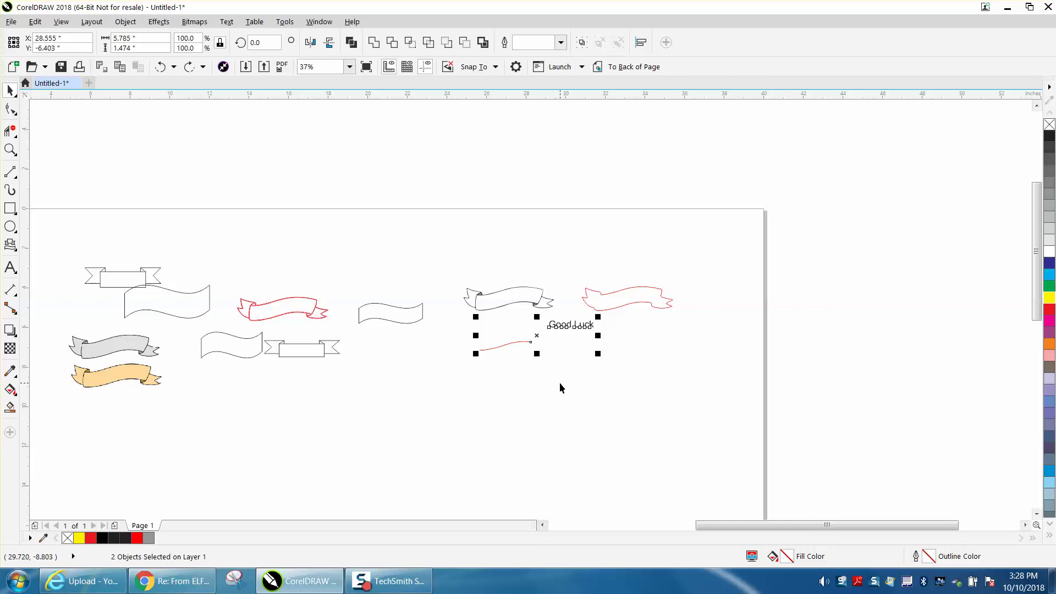
key(Right)
key(Right)
key(Right)
key(Right)
key(Right)
key(Right)
key(Right)
key(Right)
key(Right)
key(Right)
key(Right)
key(Right)
key(Right)
key(Right)
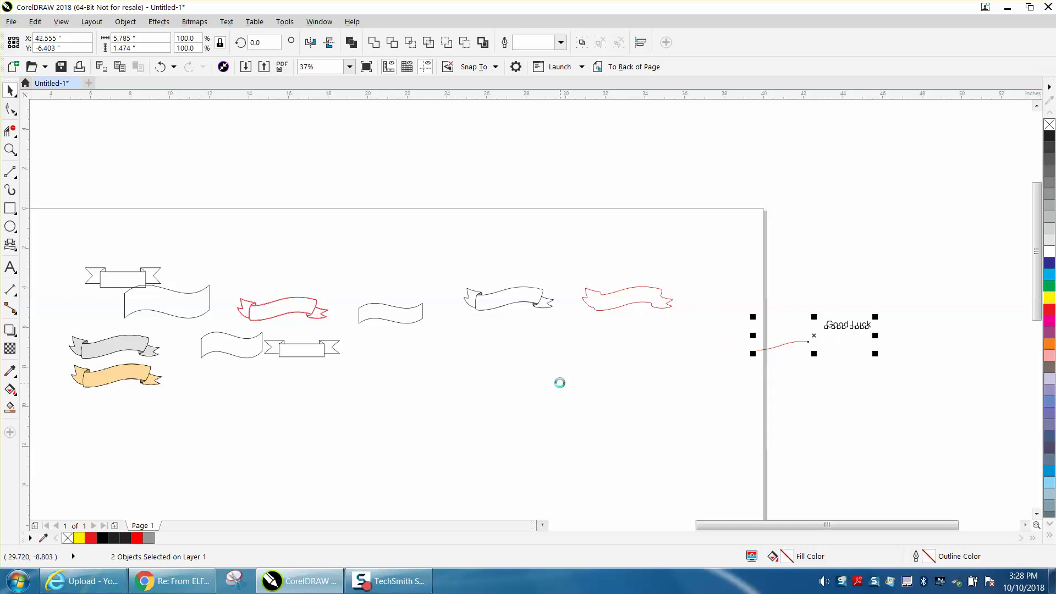
key(Right)
key(Right)
key(Right)
key(Right)
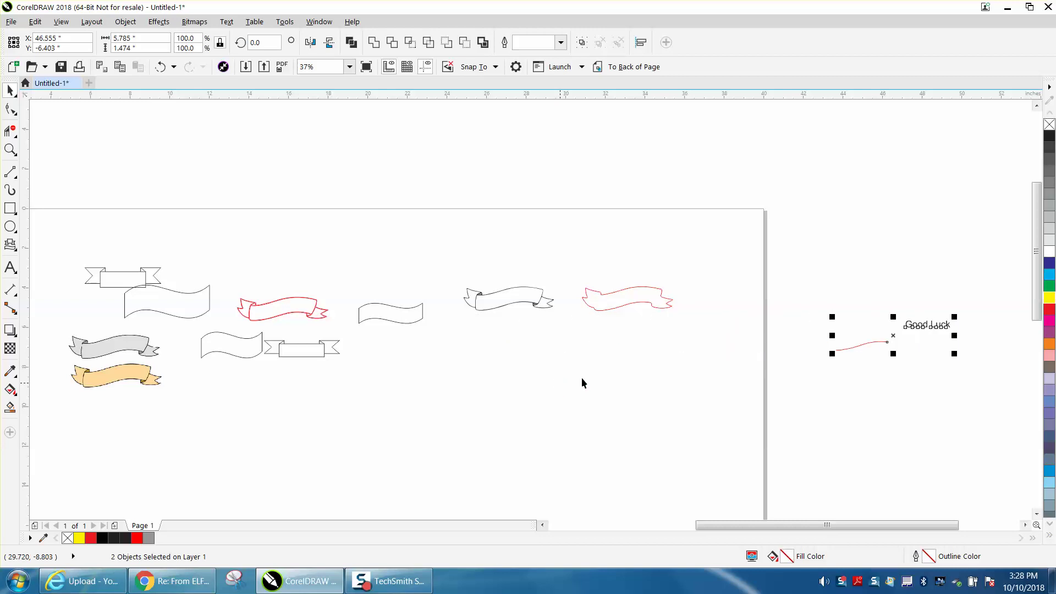
Step: Zoom in and move the Good Luck text left so it sits directly above the curve
click(9, 149)
key(space)
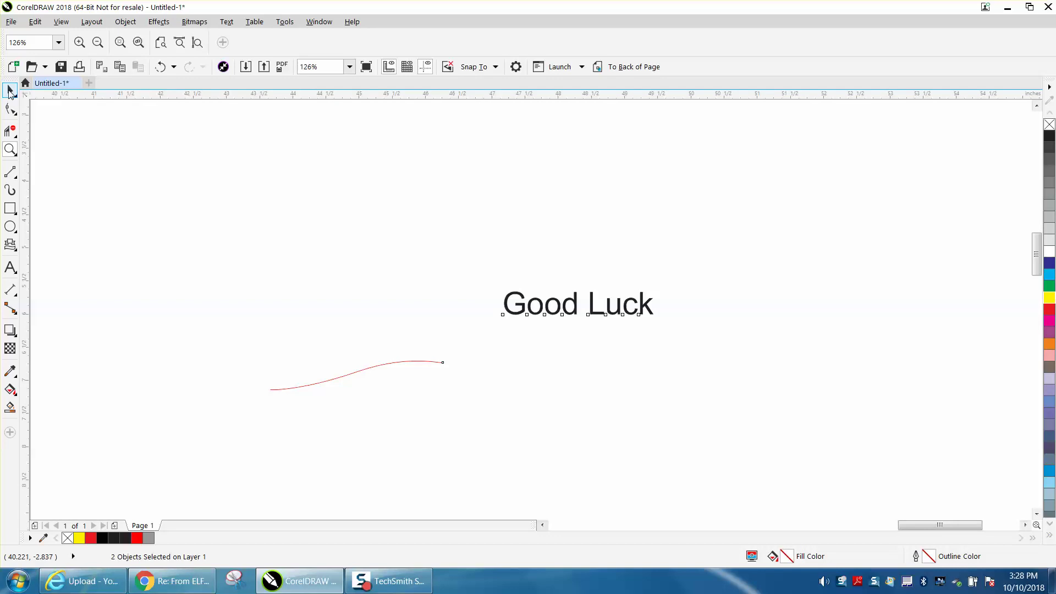
key(F8)
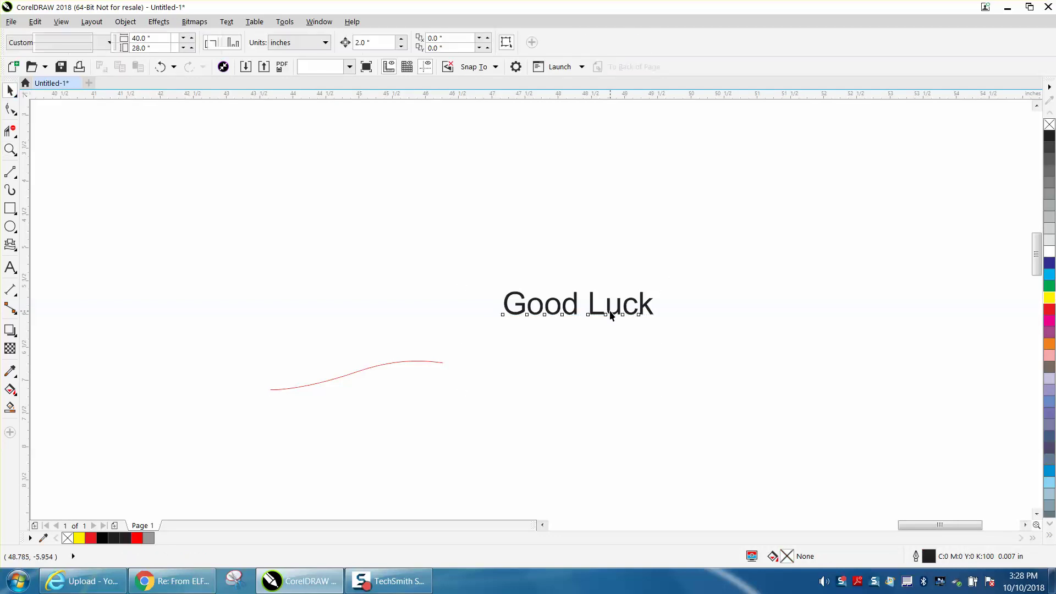
click(612, 314)
key(Escape)
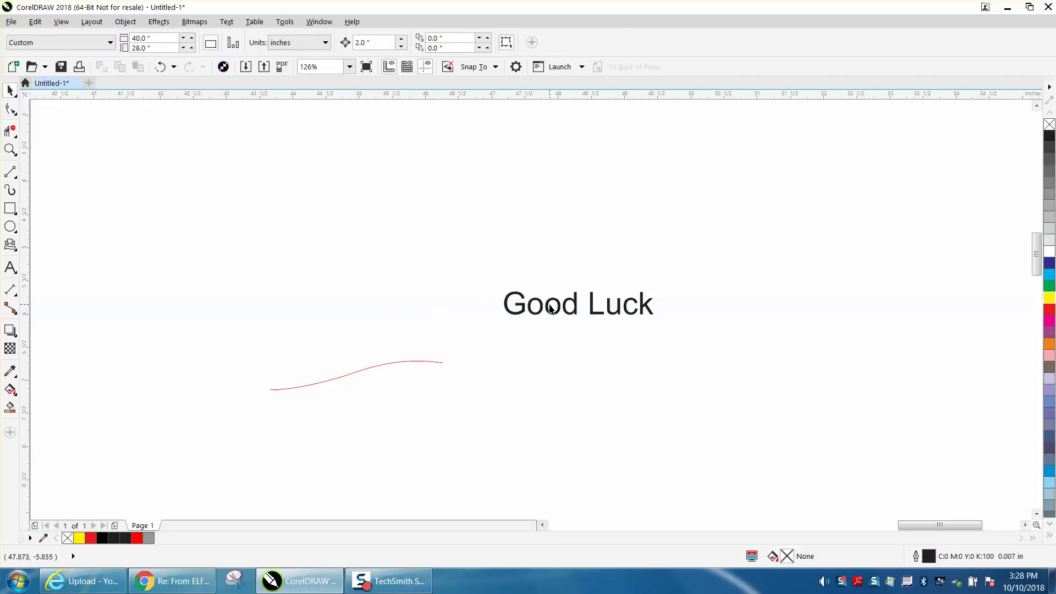
drag(550, 307, 321, 302)
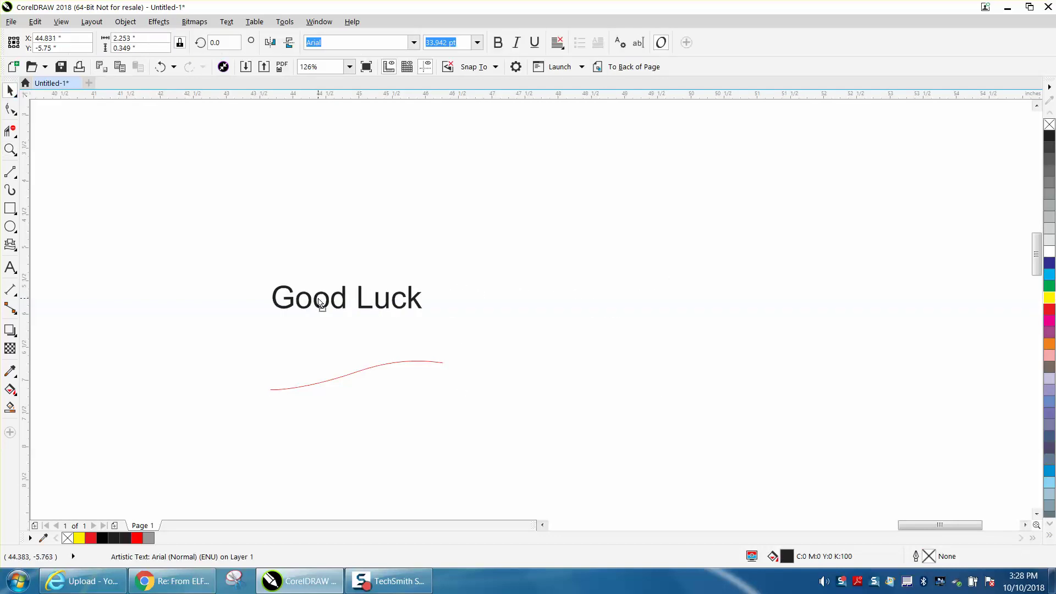
Step: Fit Good Luck to the red curve and flip the curved text upright
click(226, 22)
click(259, 224)
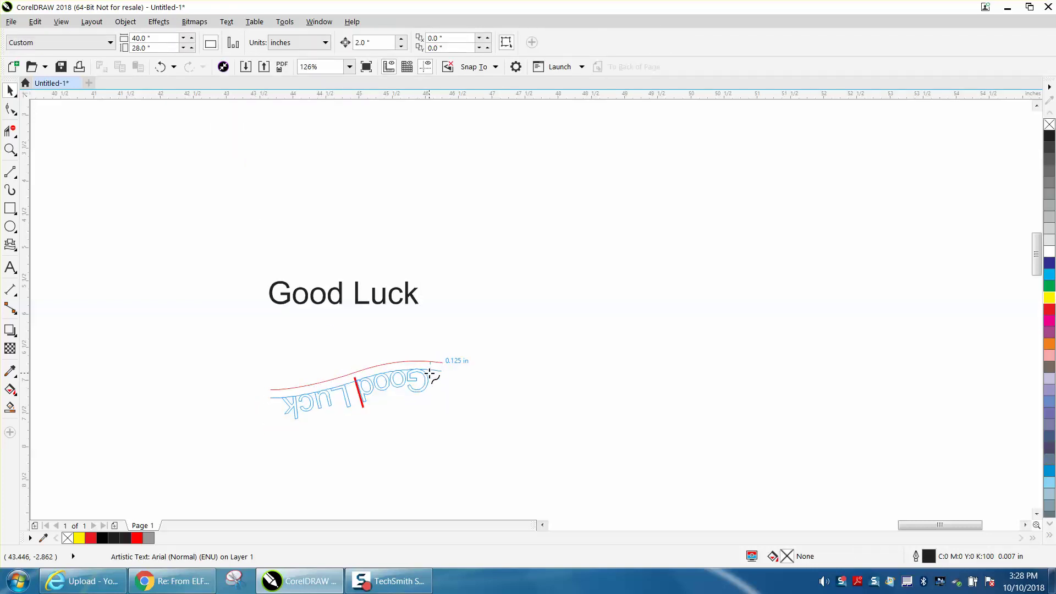
click(431, 378)
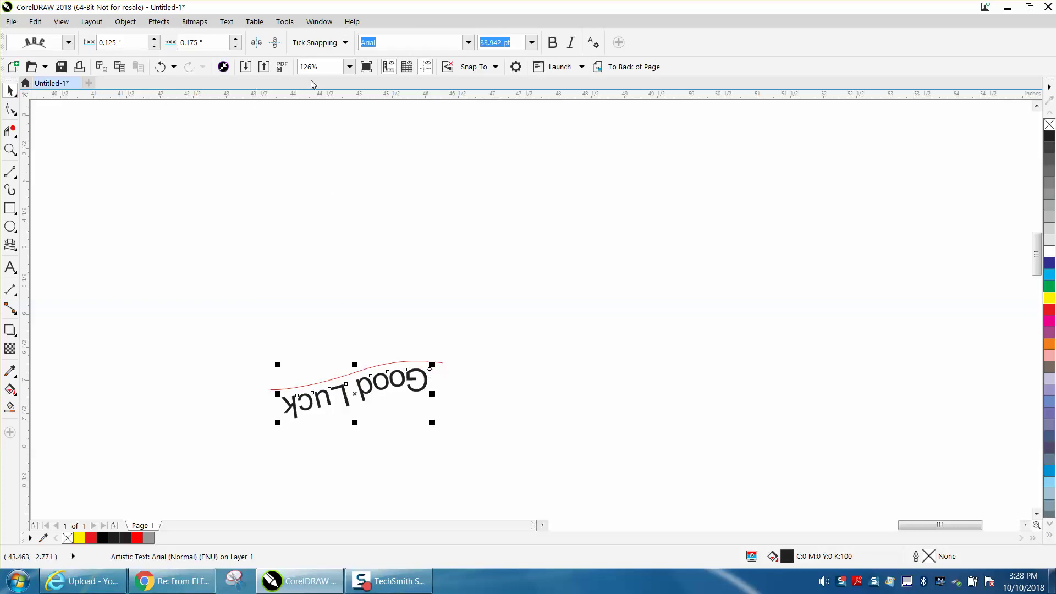
click(257, 44)
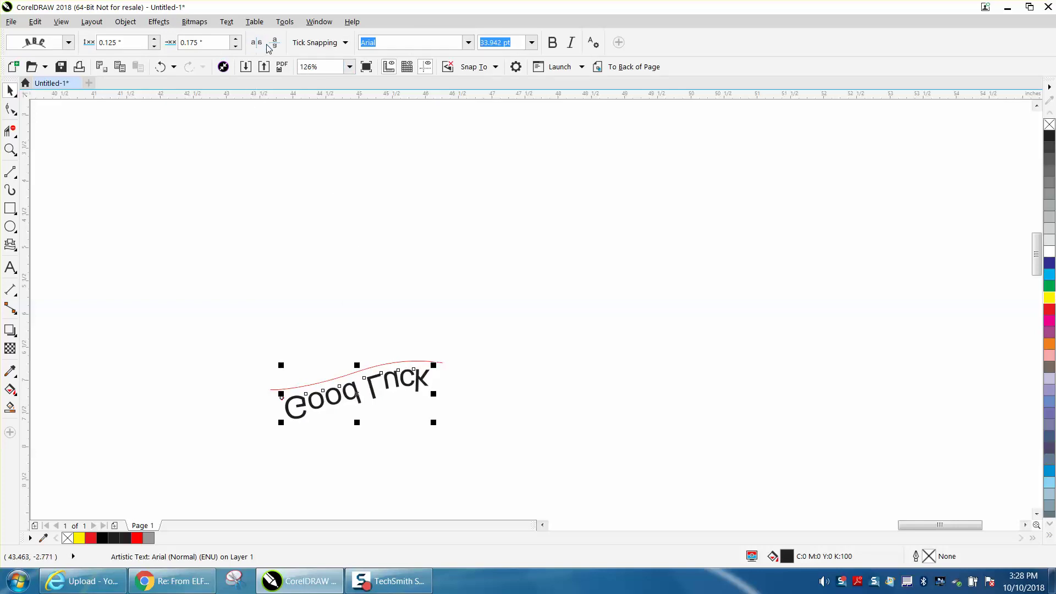
click(275, 43)
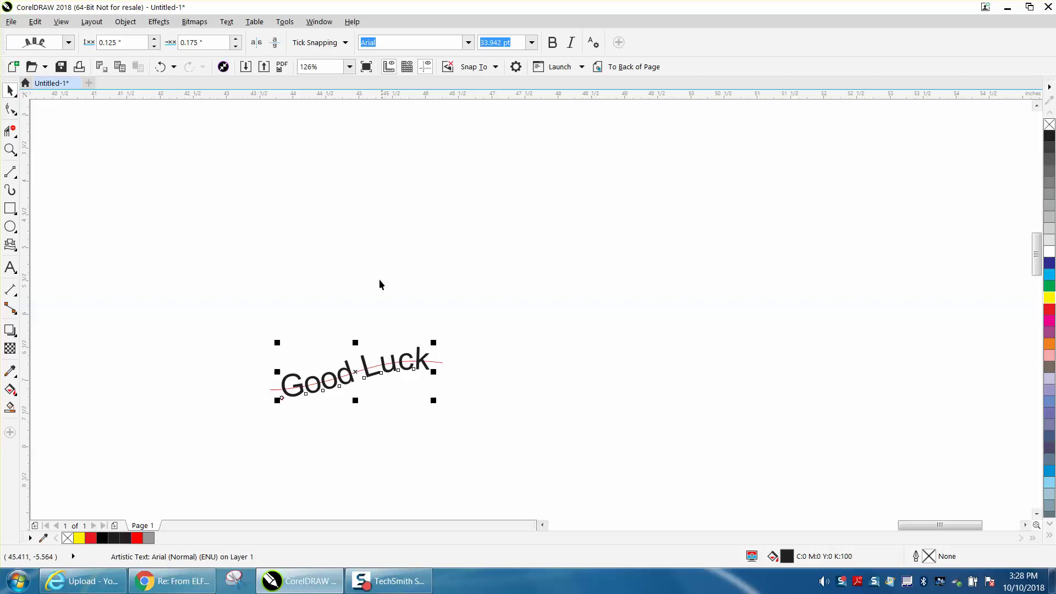
Step: Set the text's distance from path to -0.075 inches
click(155, 40)
click(155, 47)
click(156, 48)
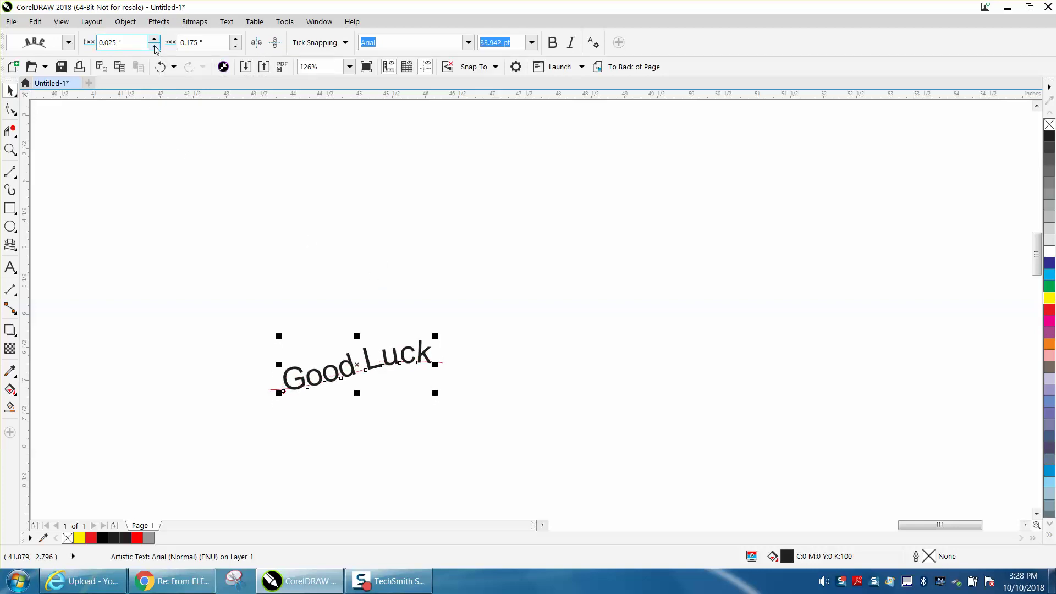
click(155, 47)
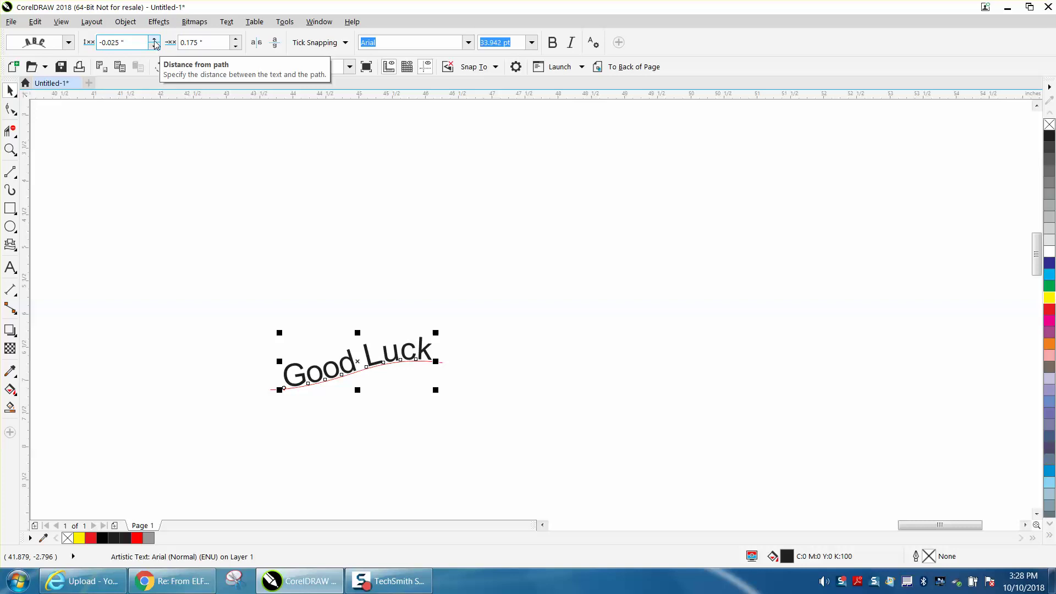
click(155, 47)
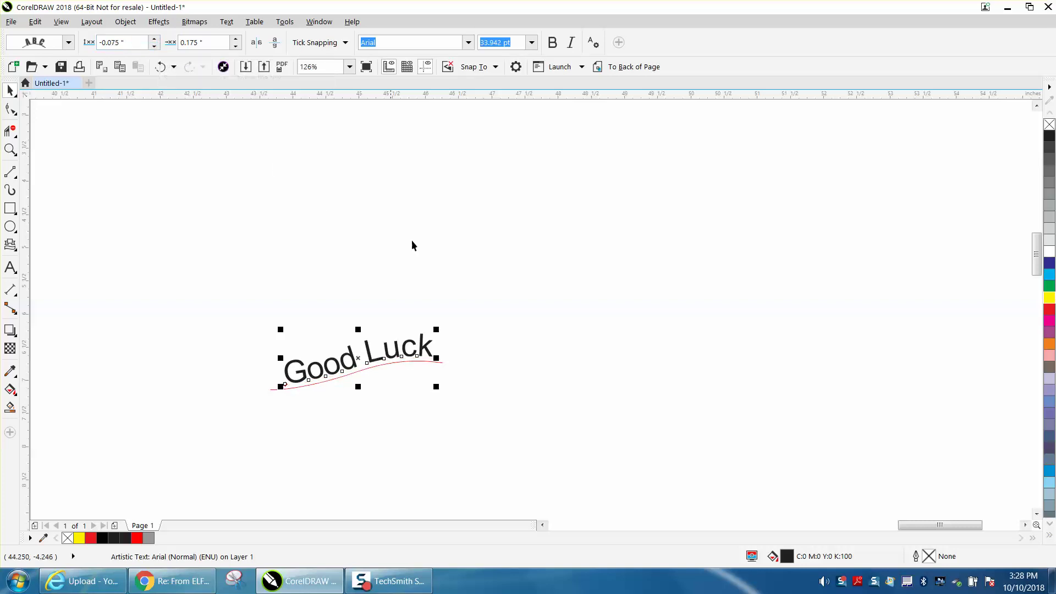
Step: Select the curved text object and use Break Text Apart to separate it from its curve
click(126, 22)
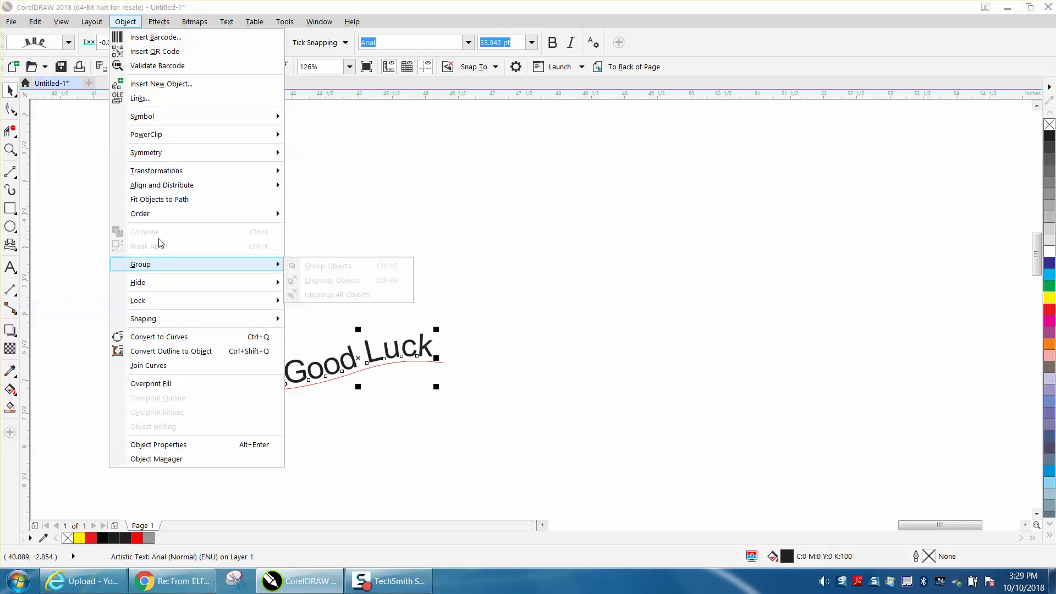
mouse_move(269, 187)
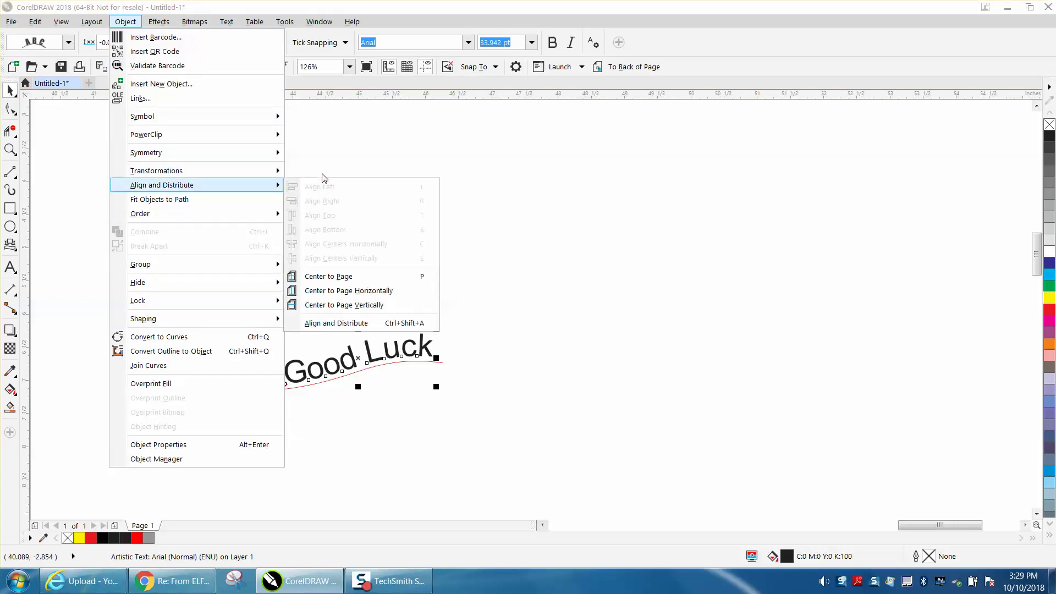
click(320, 168)
drag(236, 284, 546, 425)
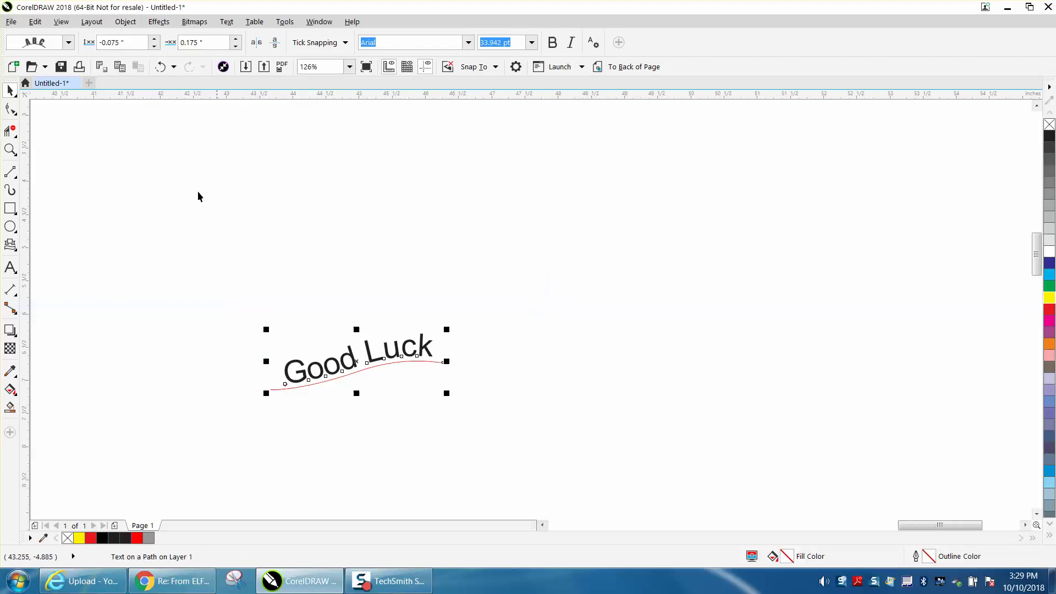
click(126, 22)
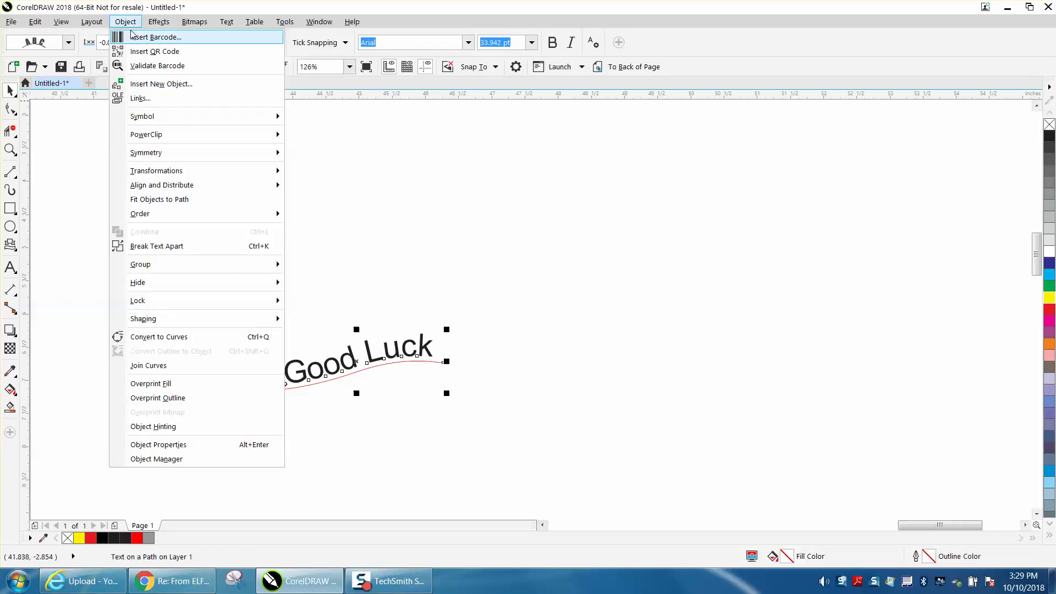
click(175, 247)
Step: Zoom out and arrow-key the curved Good Luck text onto the middle banner
scroll(430, 239, down, 2)
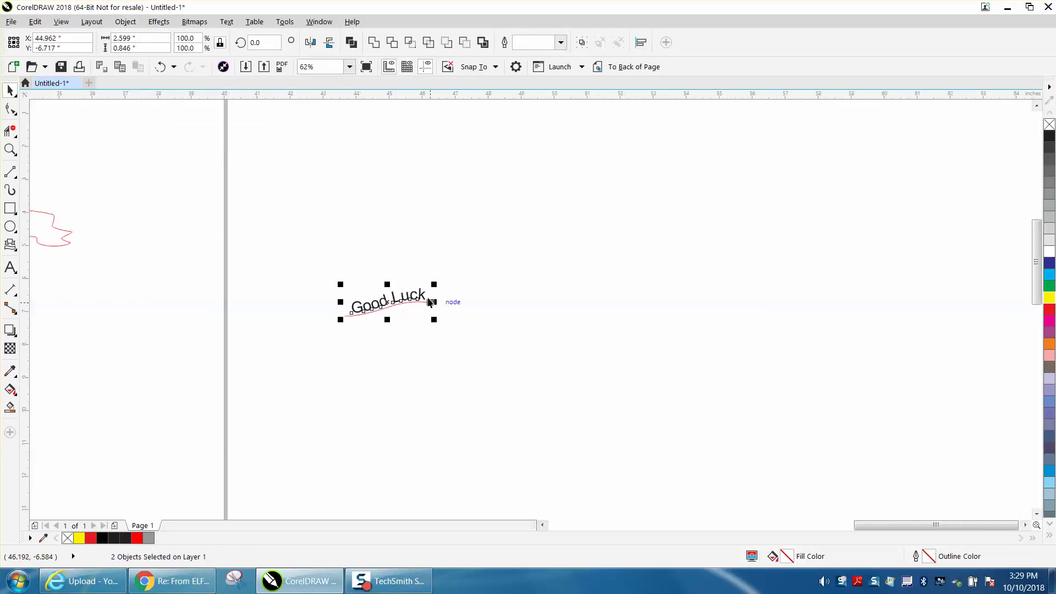
scroll(494, 290, down, 1)
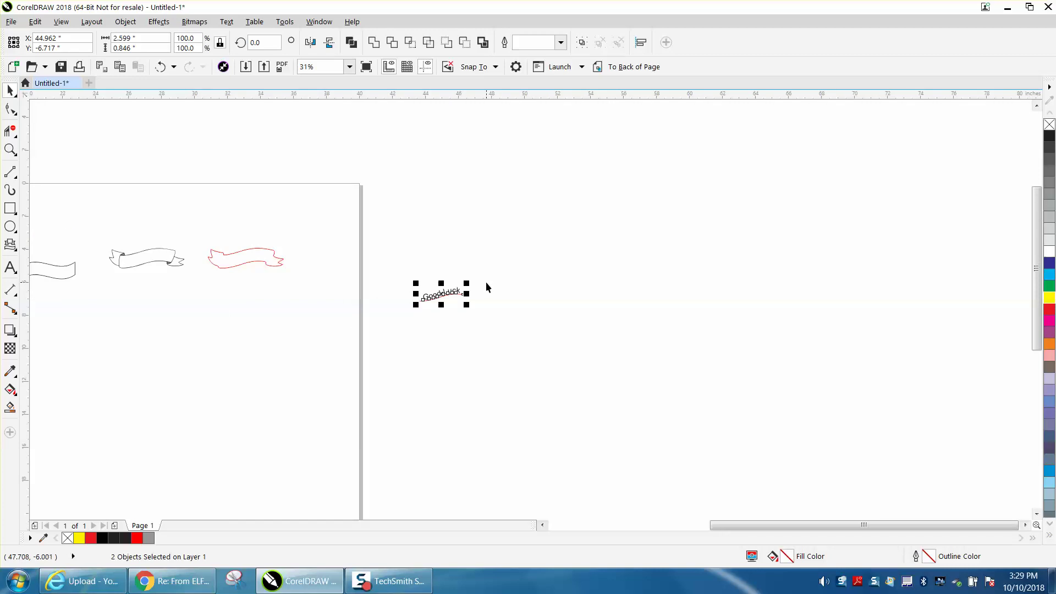
key(Left)
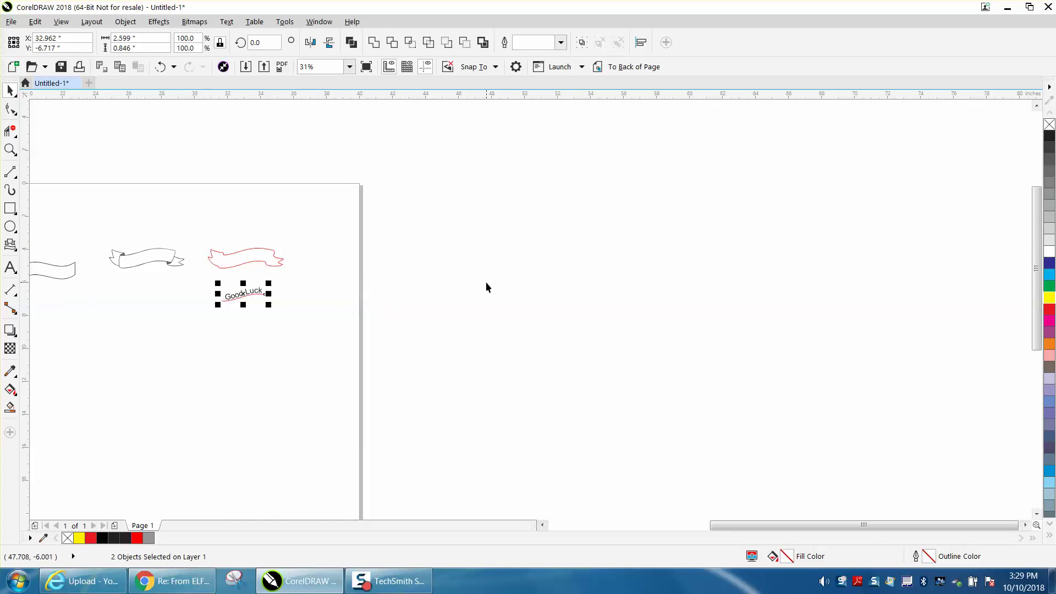
key(Left)
key(Left)
key(Left)
key(Up)
key(Up)
key(Down)
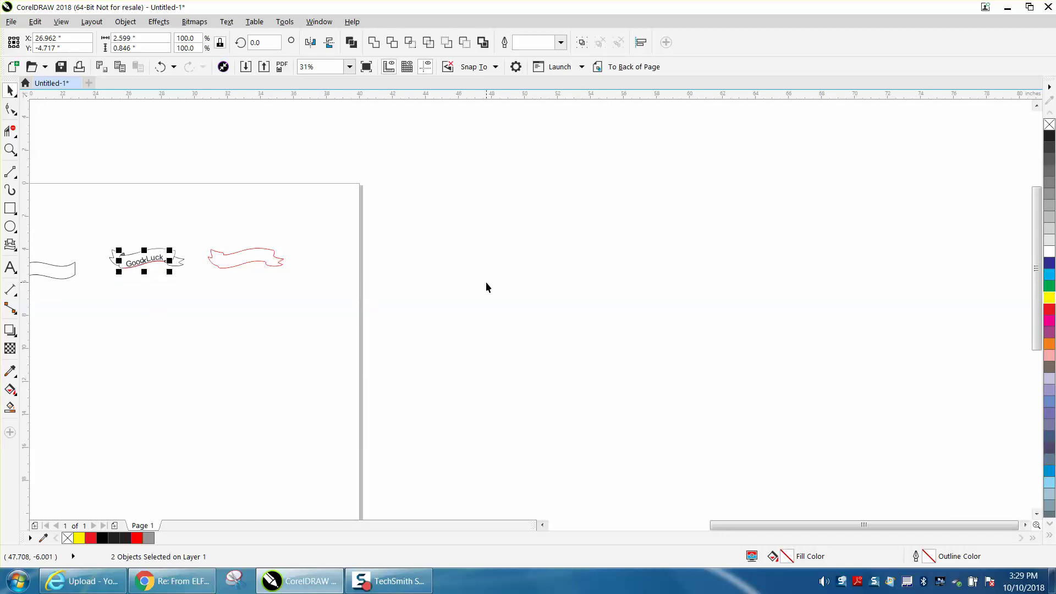
click(10, 149)
Step: Zoom in on the banner and set the nudge distance to 0.005 inches
drag(89, 229, 258, 297)
click(9, 92)
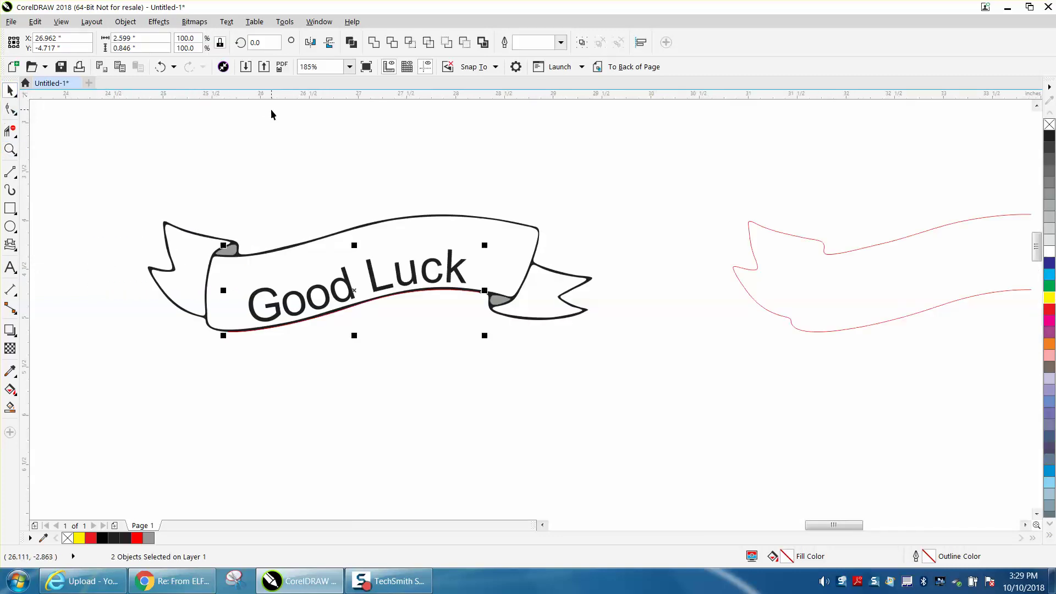
click(448, 127)
drag(374, 42, 354, 42)
key(BackSpace)
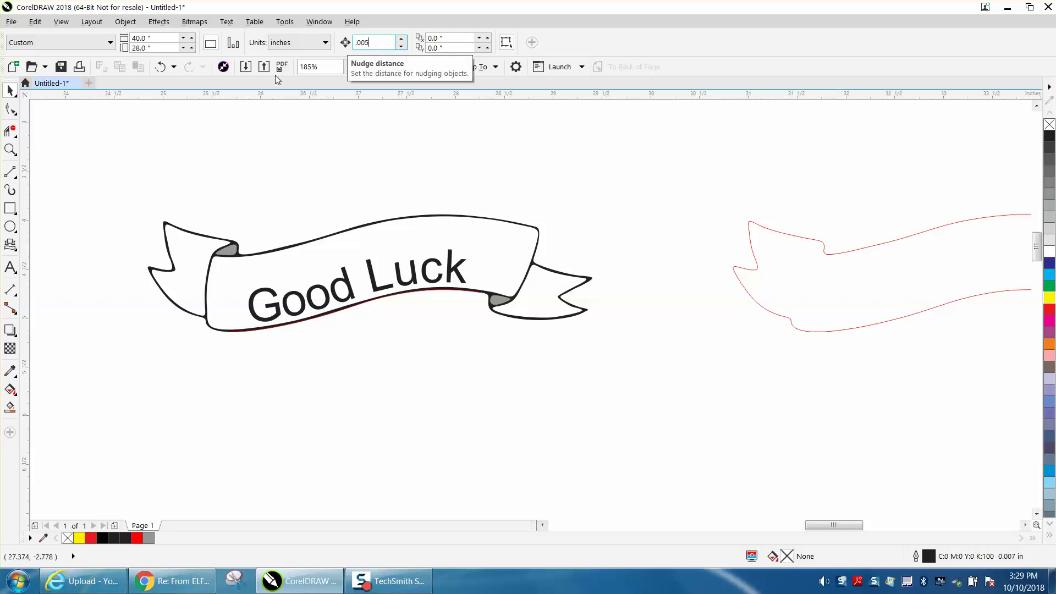
text(.005)
Step: Nudge the Good Luck text slightly up and right on the banner
click(412, 266)
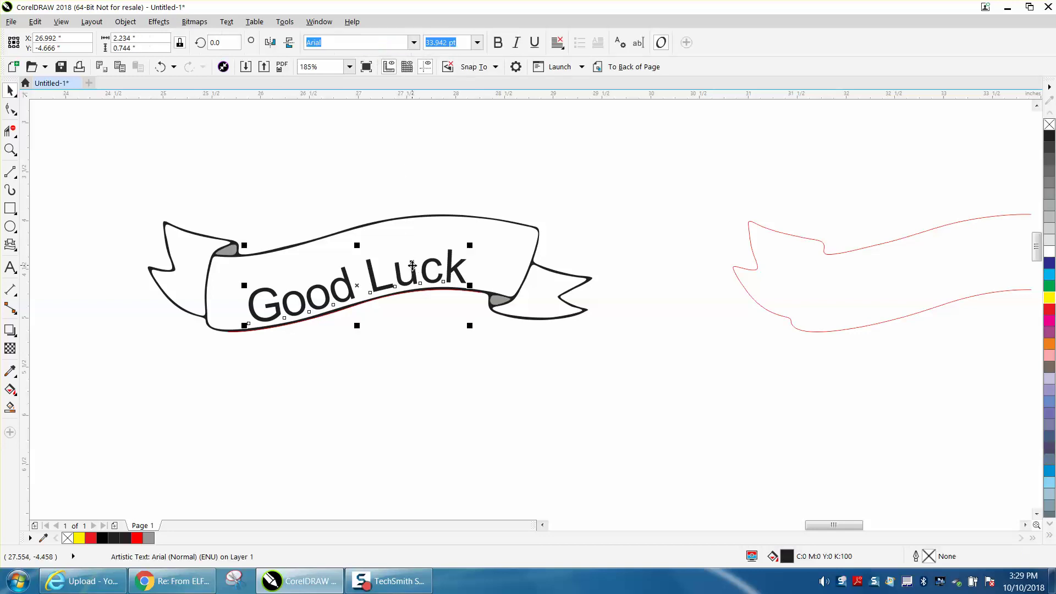
key(Up)
key(Up)
key(Up)
key(Up)
key(Up)
key(Up)
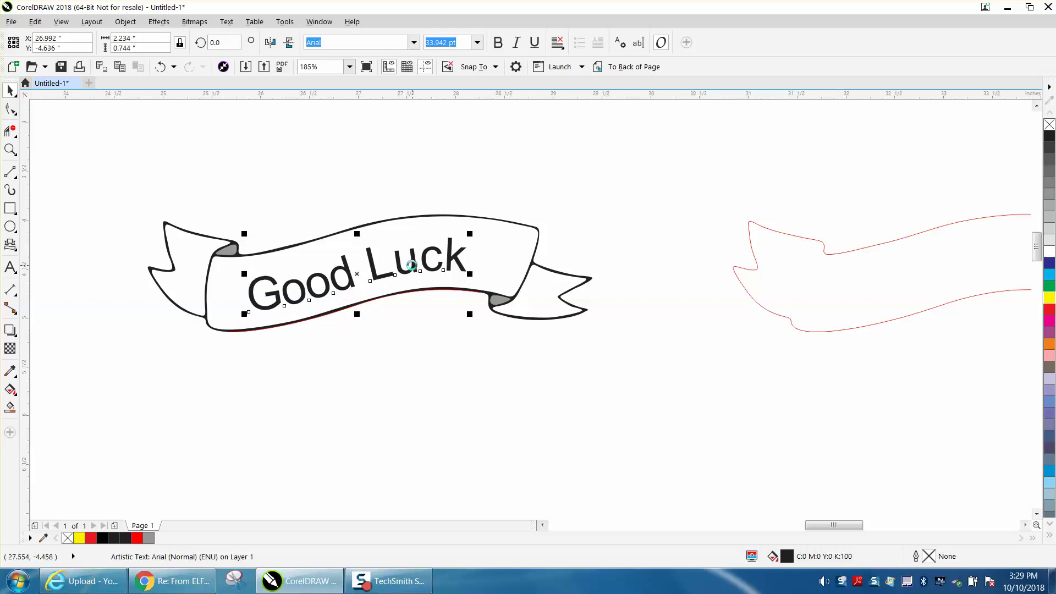
key(Up)
key(Up)
key(Up)
key(Up)
key(Up)
key(Up)
key(Up)
key(Up)
key(Right)
key(Right)
key(Right)
key(Right)
key(Right)
key(Right)
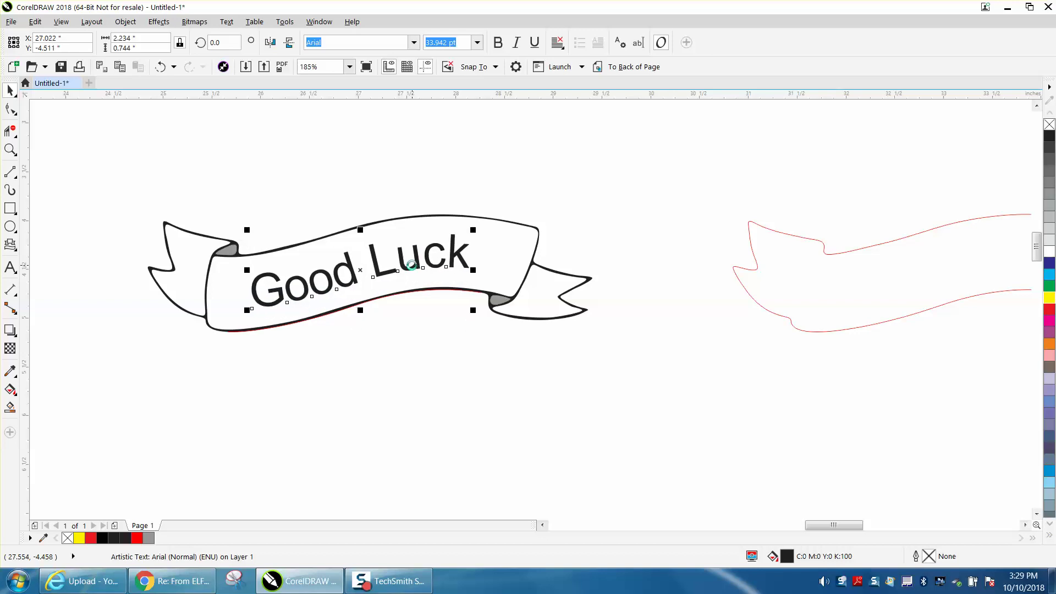
key(Right)
key(Right)
key(Right)
key(Up)
key(Up)
key(Up)
key(Up)
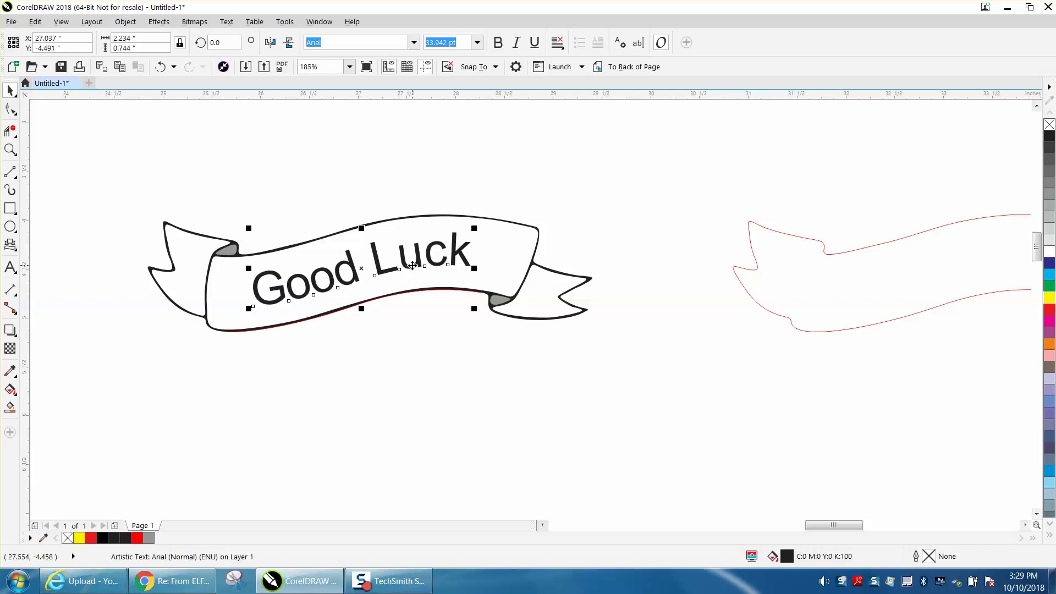
click(548, 174)
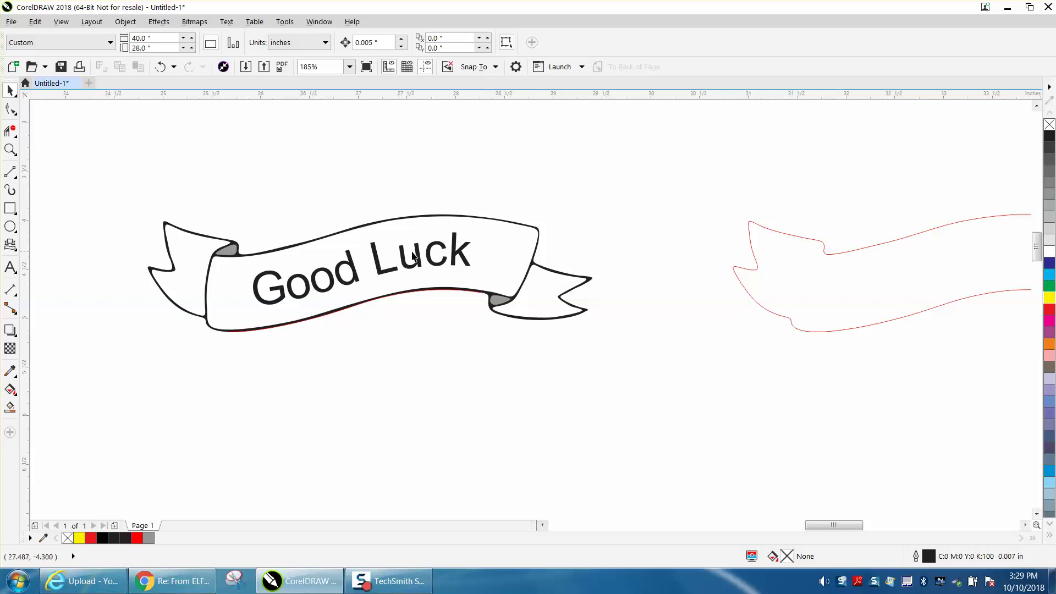
Step: Delete the leftover guide curve and nudge the red cut path slightly left
click(479, 294)
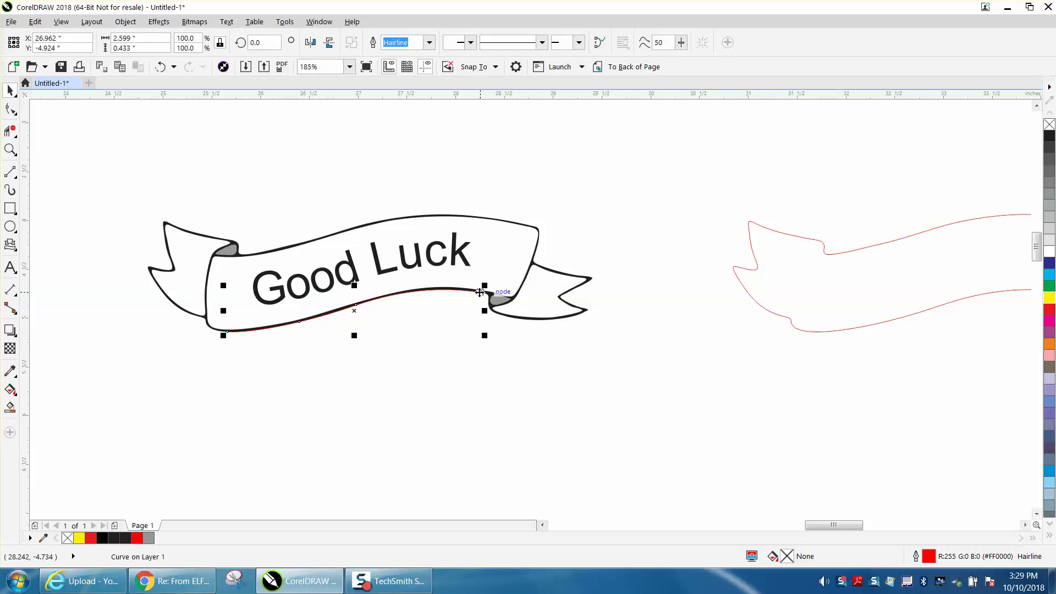
key(F10)
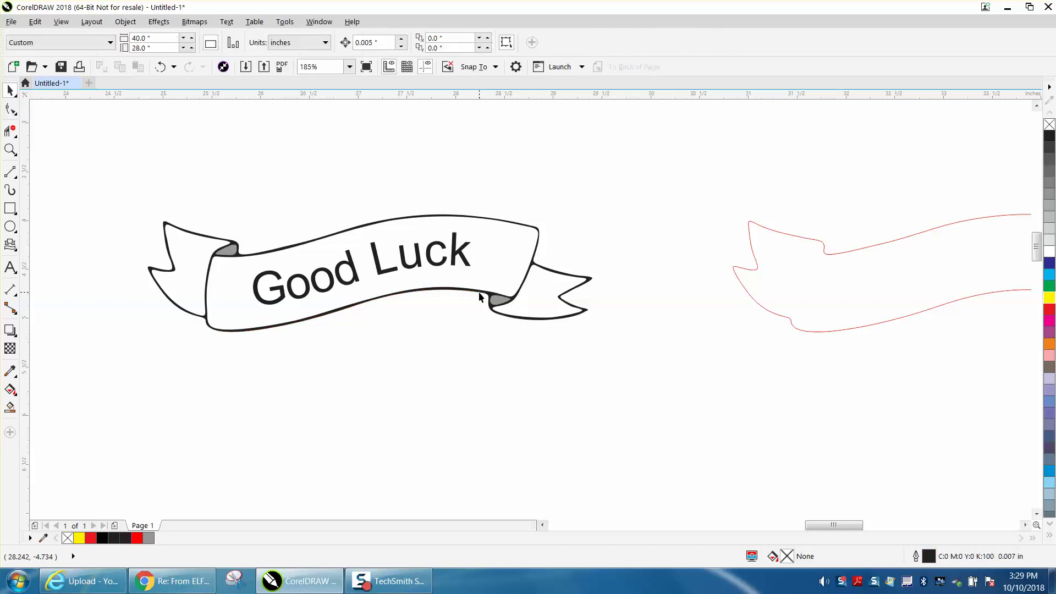
click(769, 311)
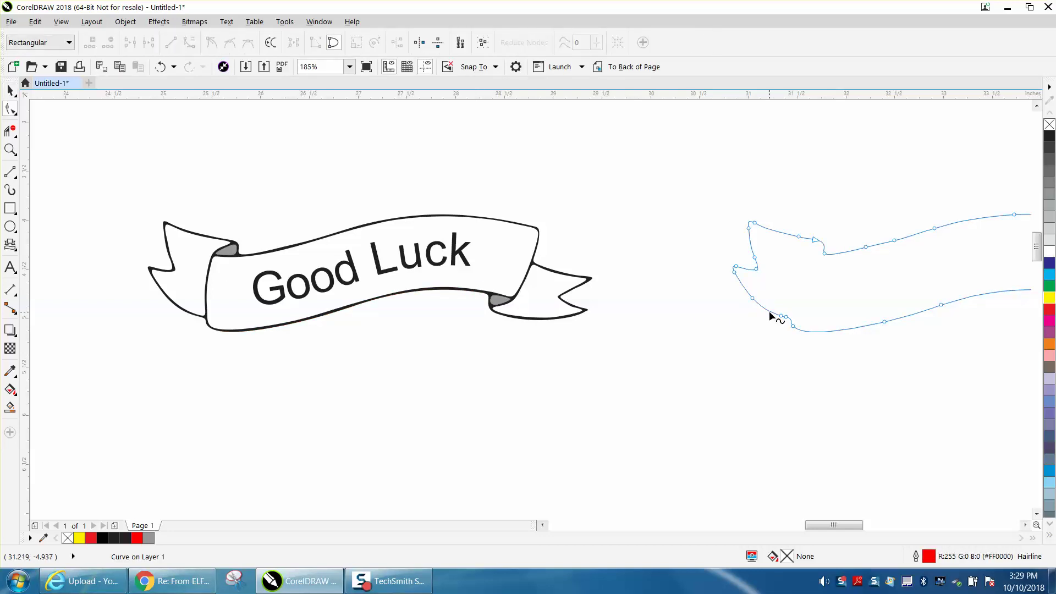
click(11, 89)
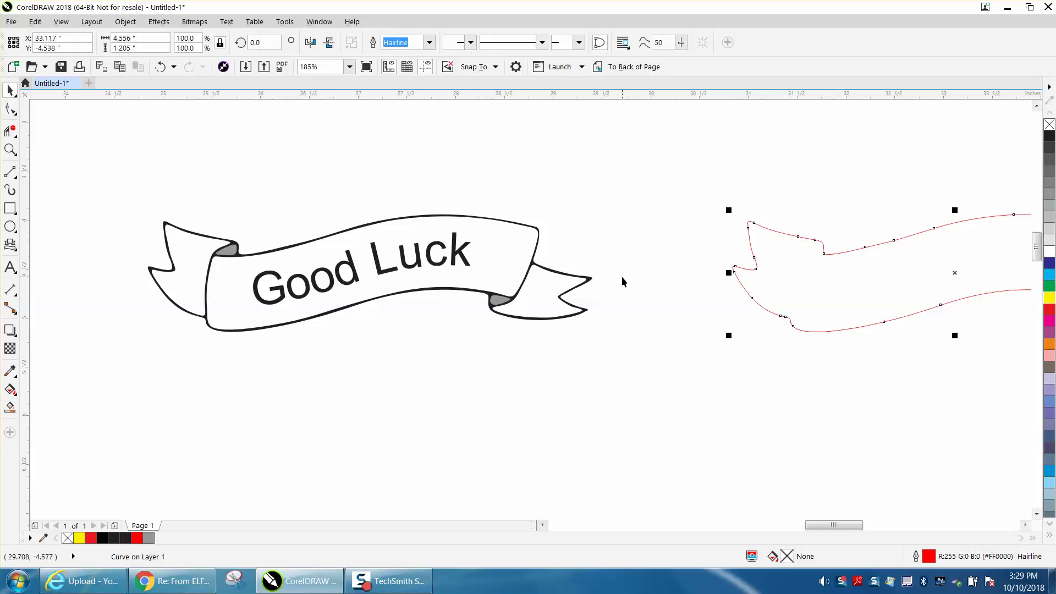
key(Left)
Step: Set the nudge distance to 2 inches and move the red cut path onto the banner outline
click(394, 180)
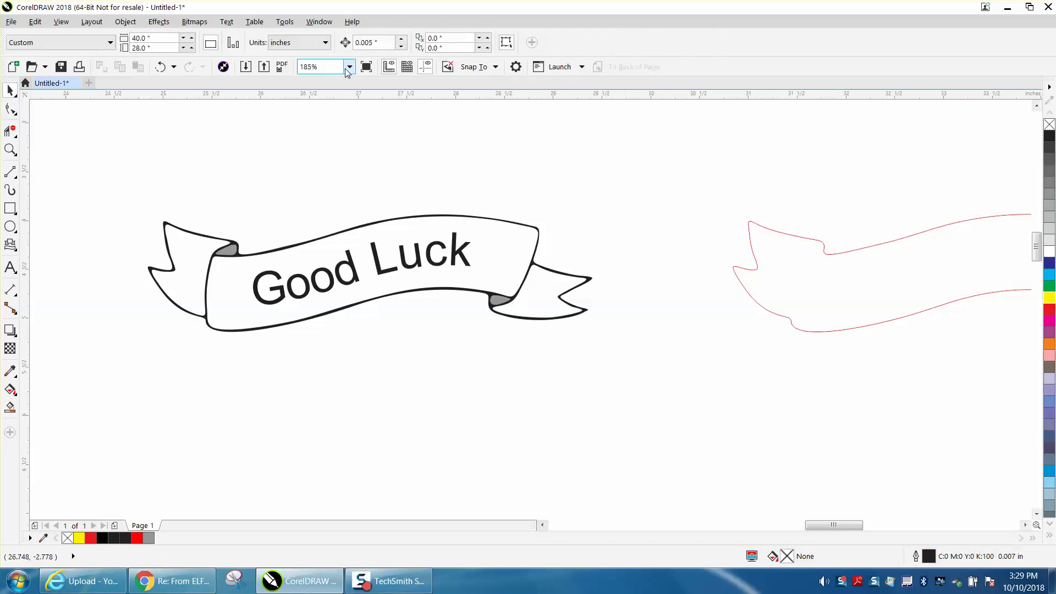
double_click(366, 42)
text(2)
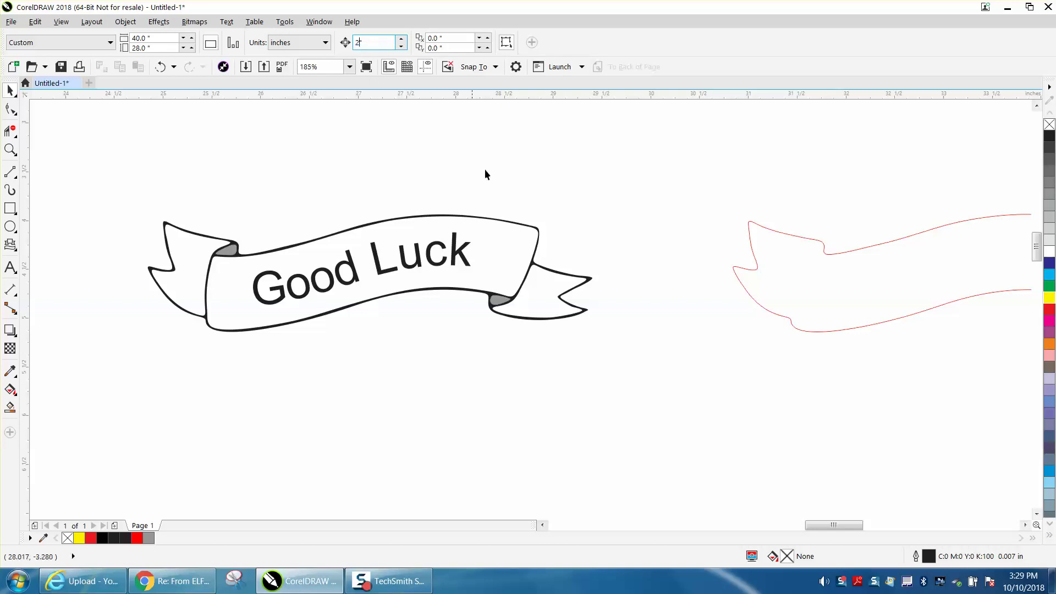
key(Return)
click(735, 272)
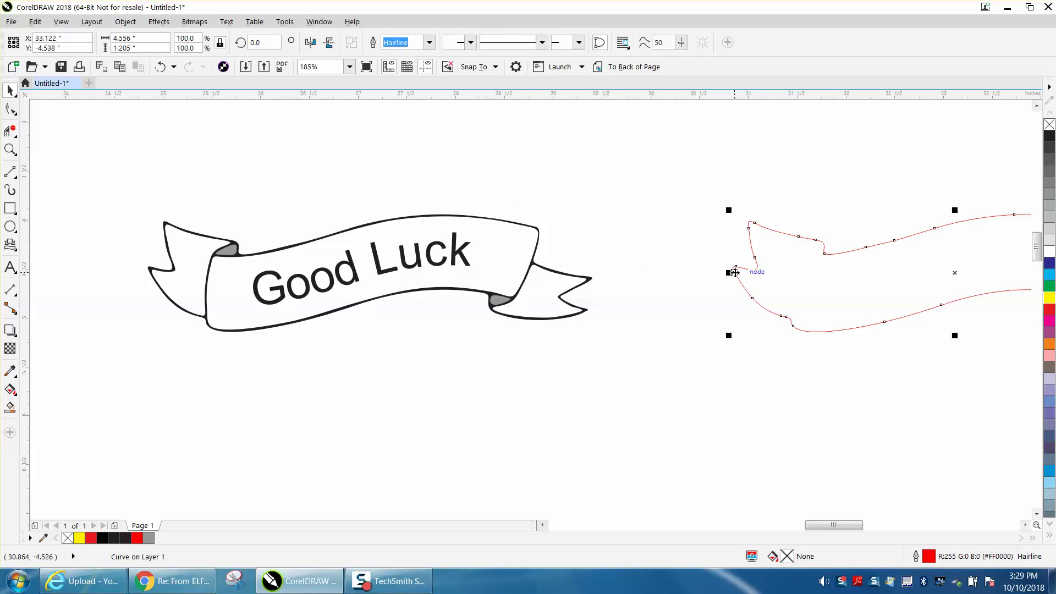
key(Left)
key(Left)
key(Left)
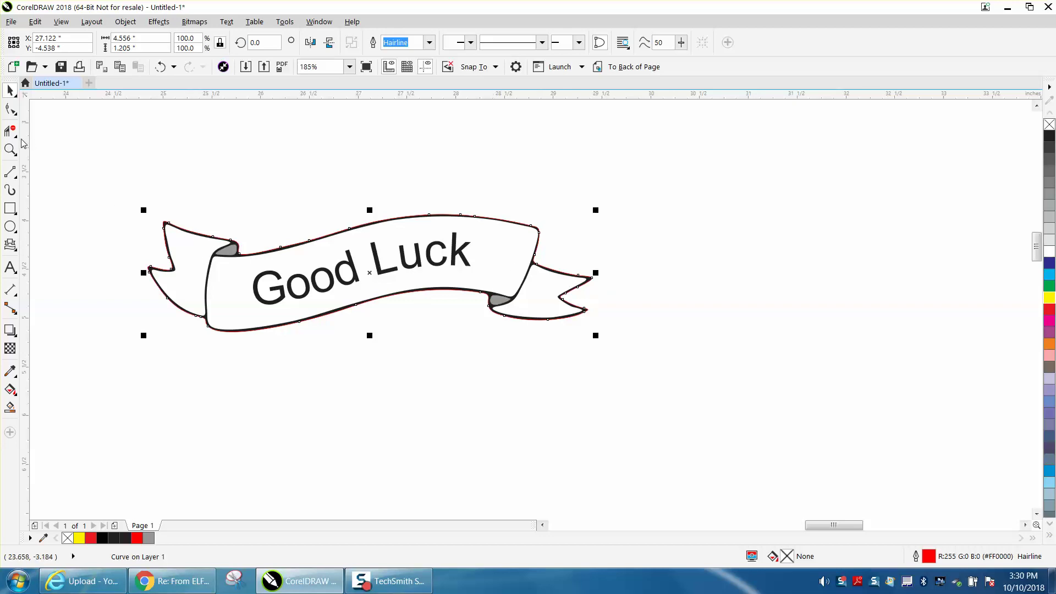
Step: Zoom in to inspect the banner's edges, then select the red traced outline curve
click(10, 150)
drag(324, 225, 382, 239)
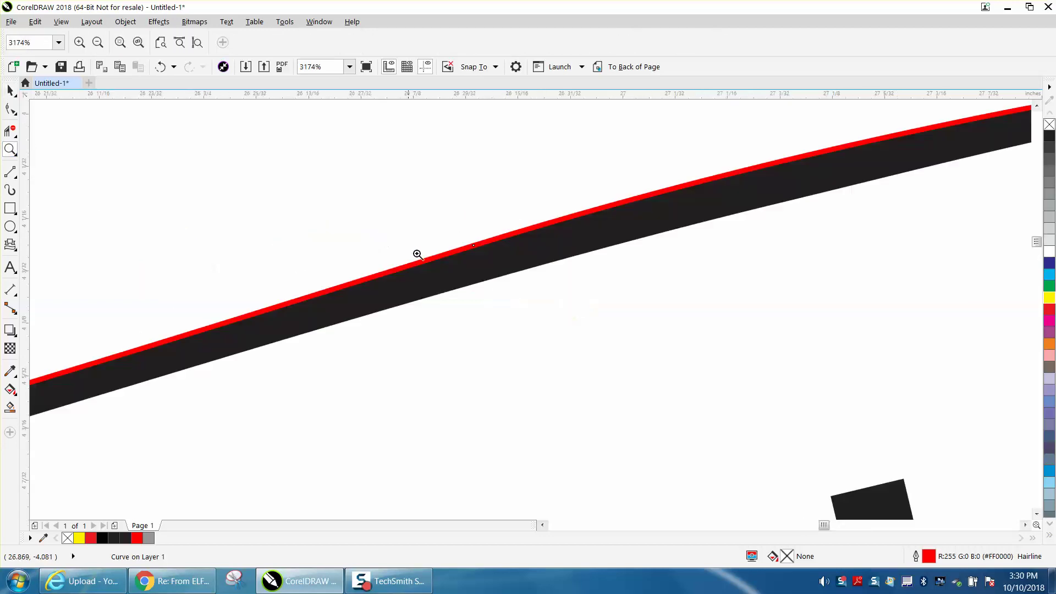
scroll(417, 254, down, 2)
scroll(605, 230, down, 2)
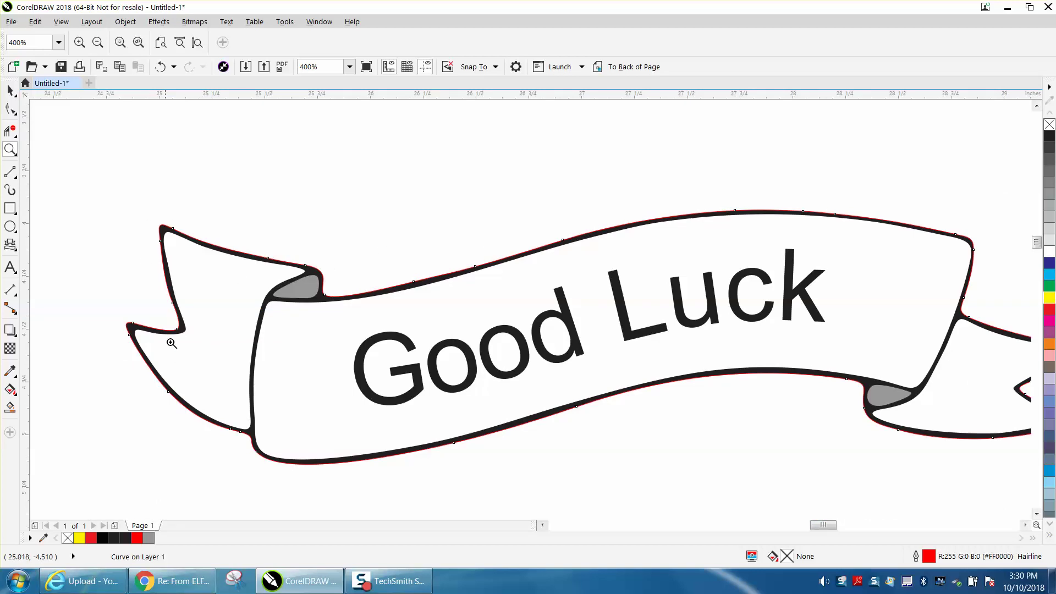
drag(226, 415, 290, 478)
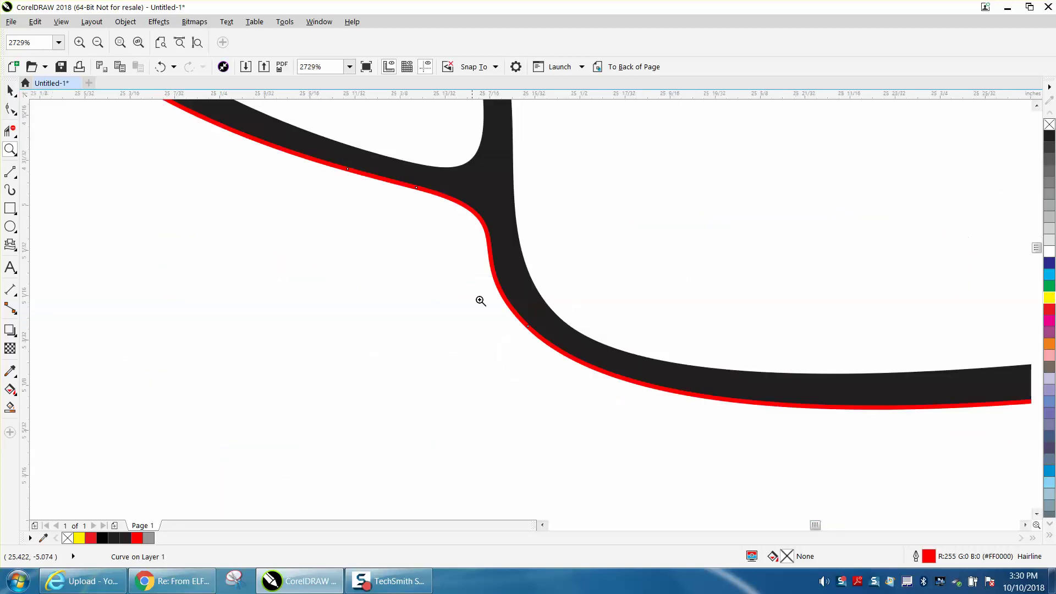
scroll(803, 372, down, 2)
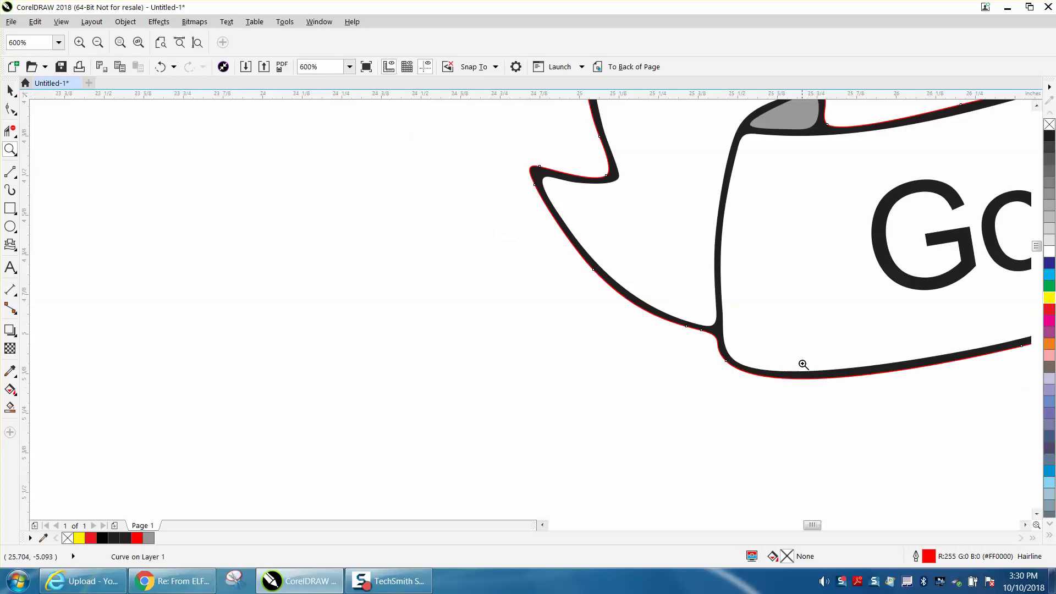
scroll(615, 193, down, 4)
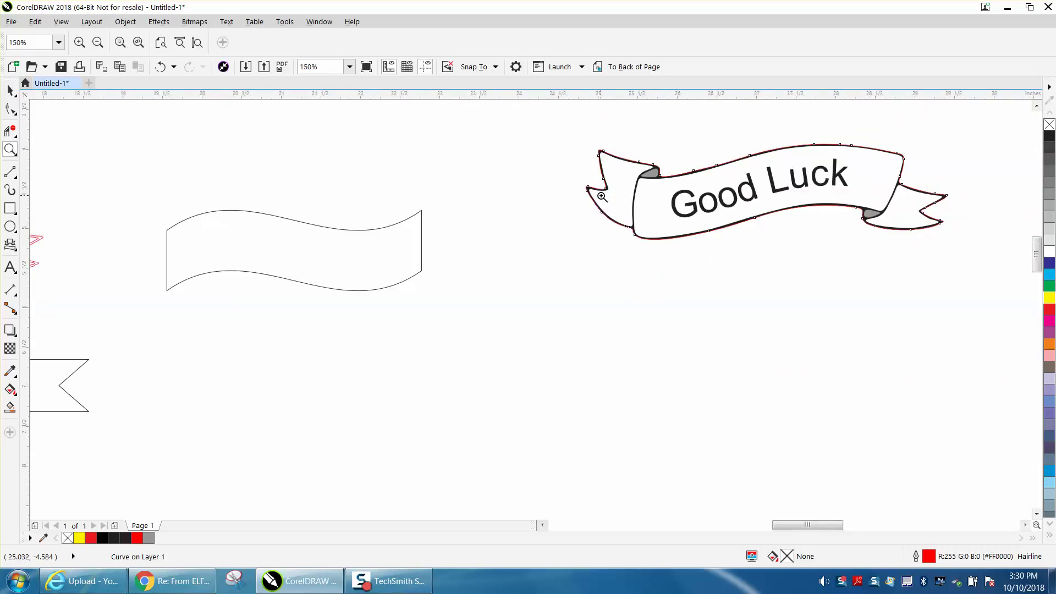
click(10, 89)
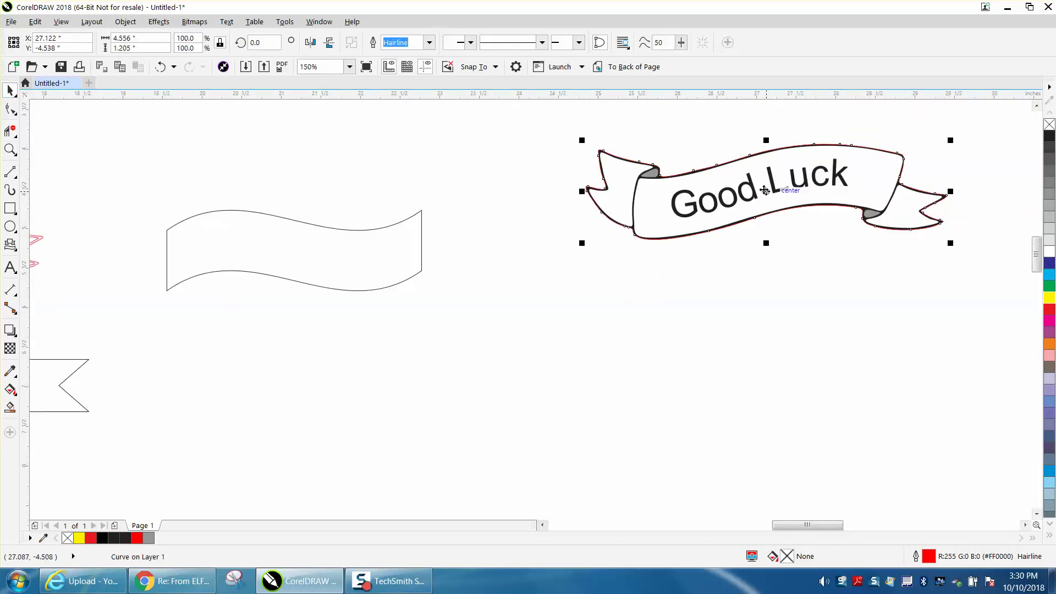
Step: Move the red cut outline and Good Luck text down 2 inches
key(Down)
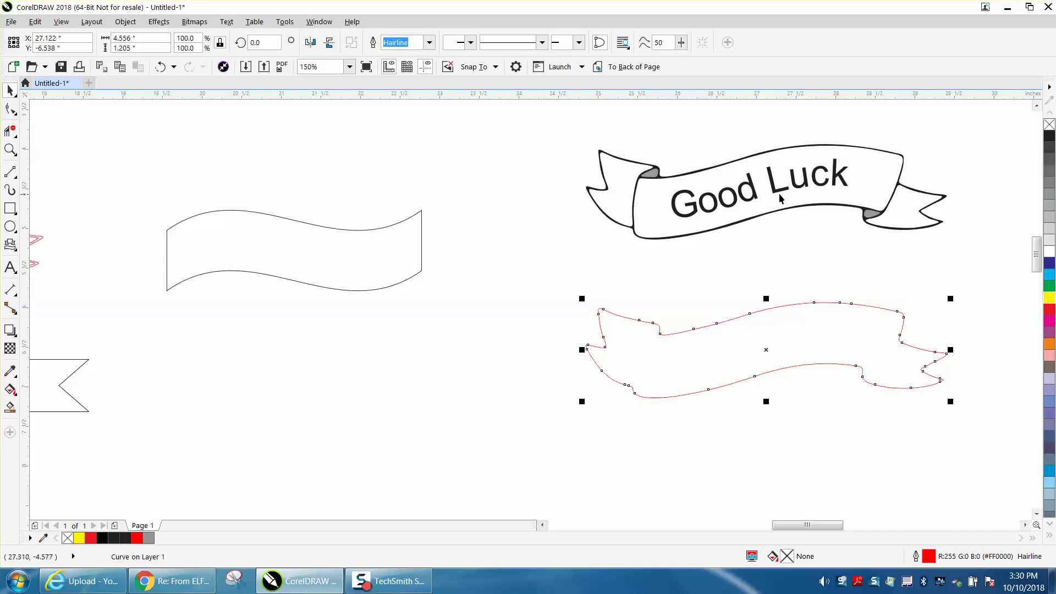
click(781, 196)
key(Down)
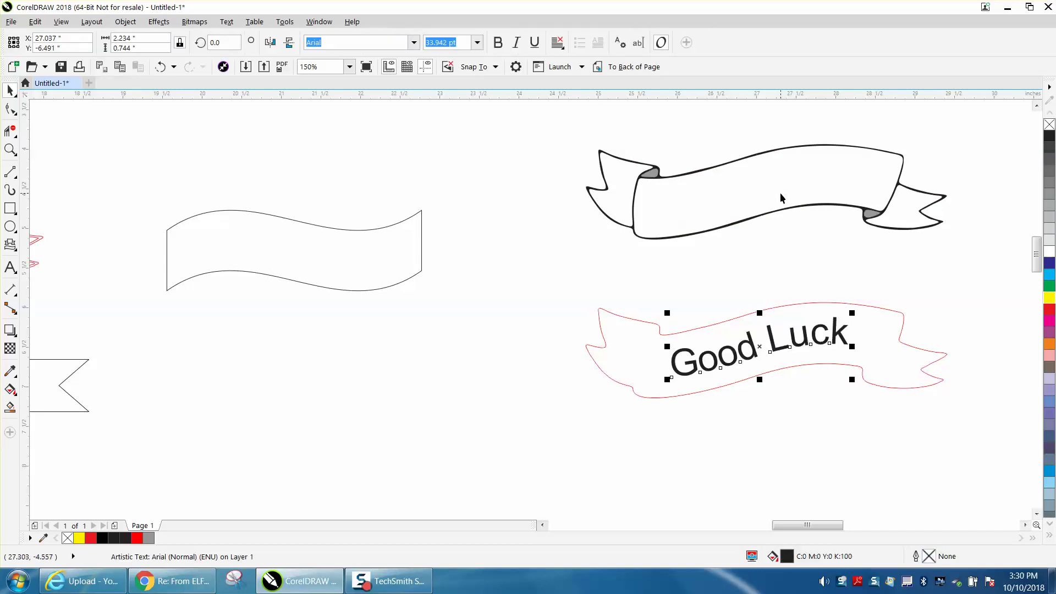
Step: Change the upper banner's black outline to a red outline
click(795, 212)
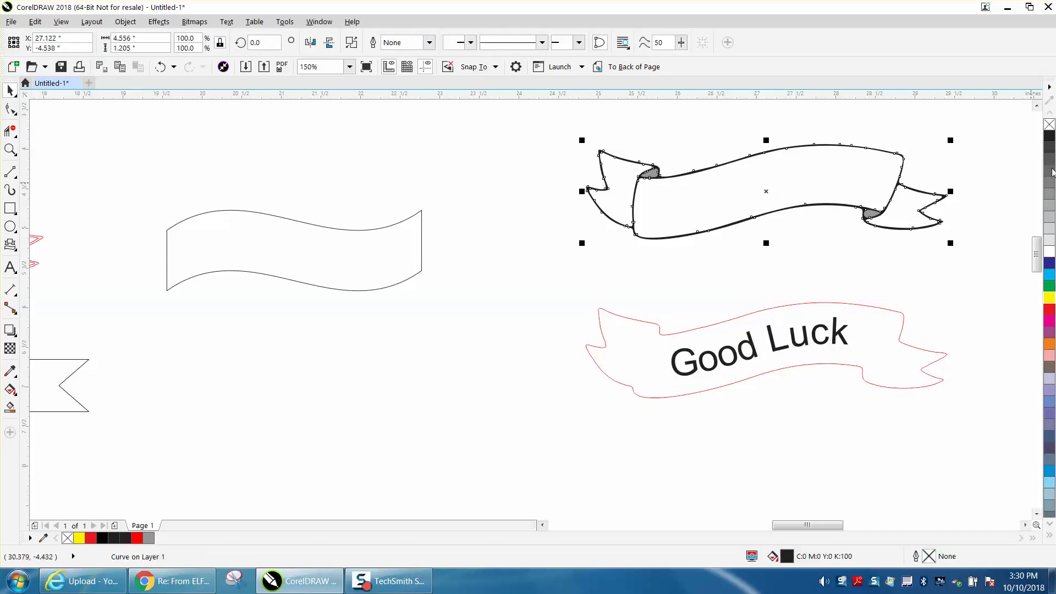
right_click(1049, 125)
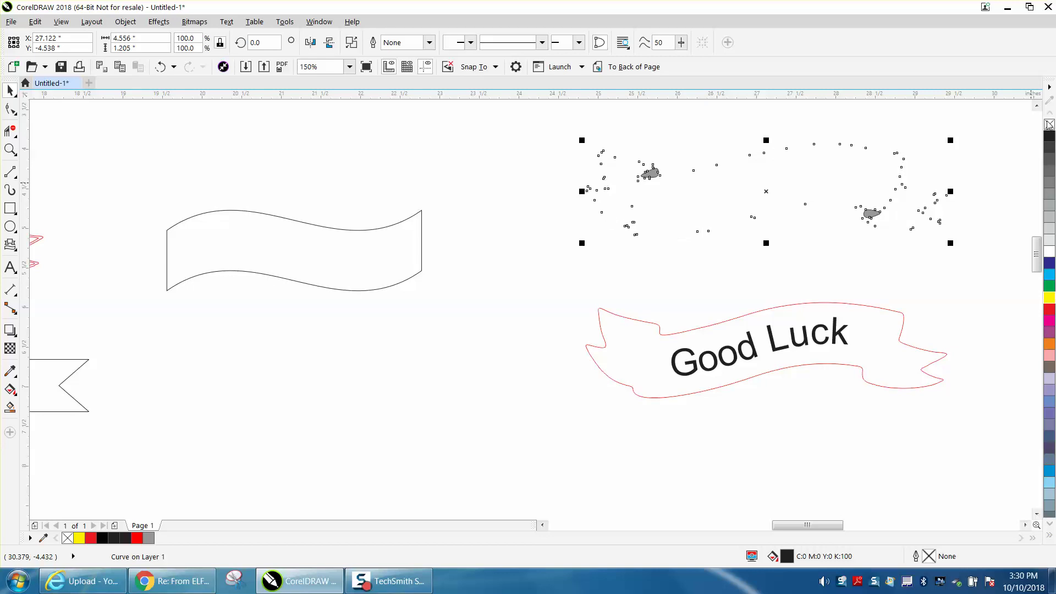
right_click(1051, 312)
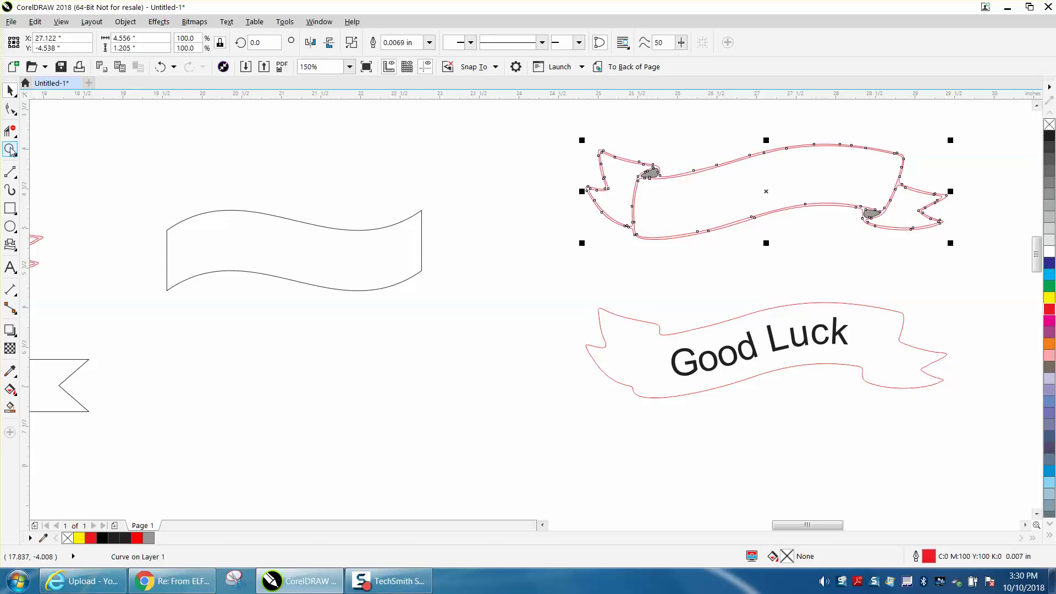
click(647, 157)
Step: Move the left and right grey folds down onto the lower banner
click(649, 174)
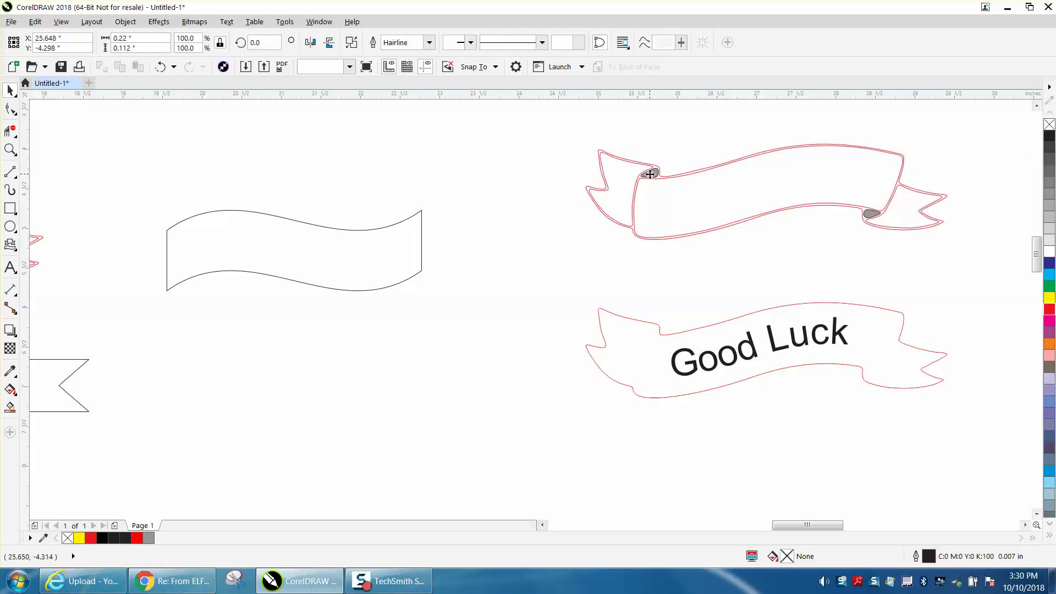
key(shift+Down)
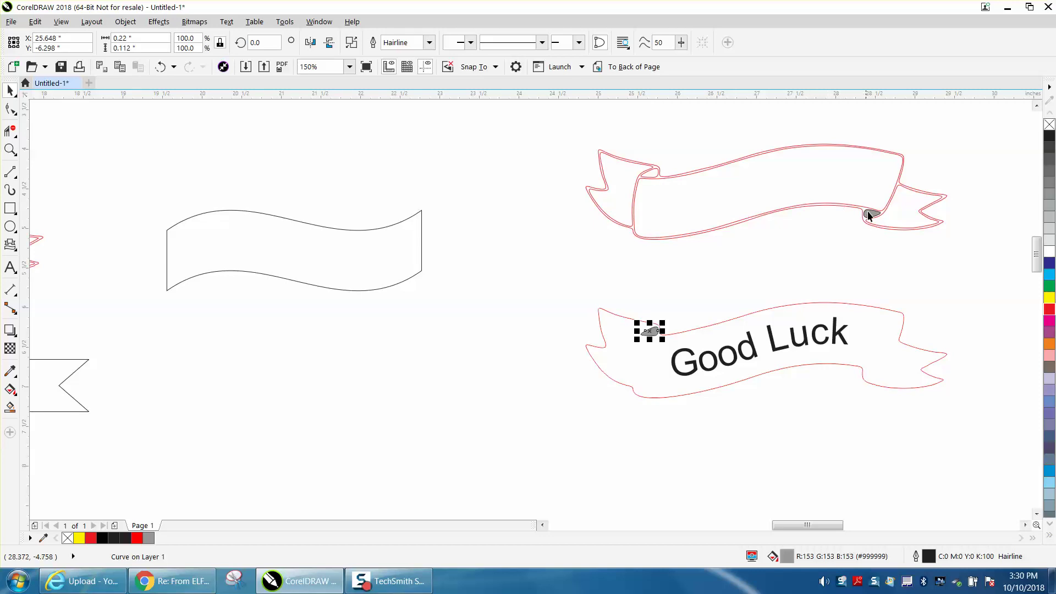
click(868, 216)
key(shift+Down)
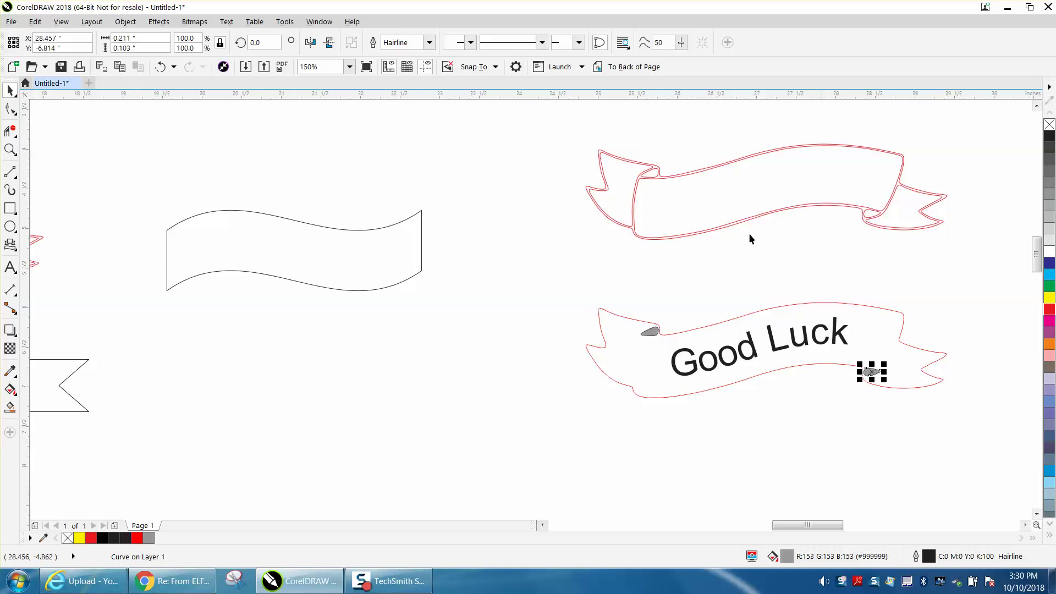
click(9, 149)
drag(586, 149, 756, 263)
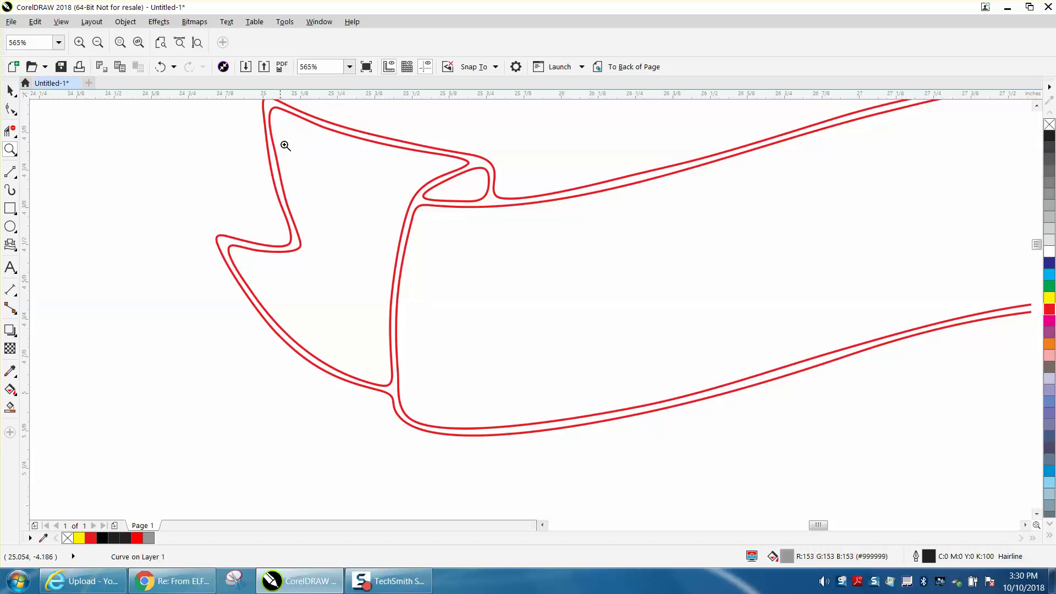
Step: Smooth the uneven left end of the red banner curve with the Smooth tool
click(16, 114)
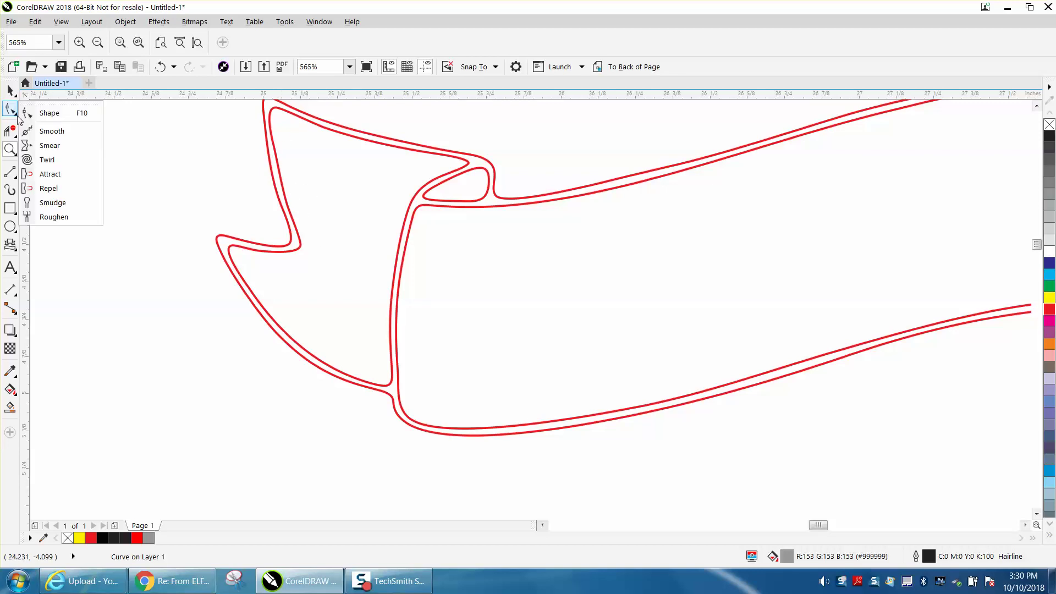
click(52, 134)
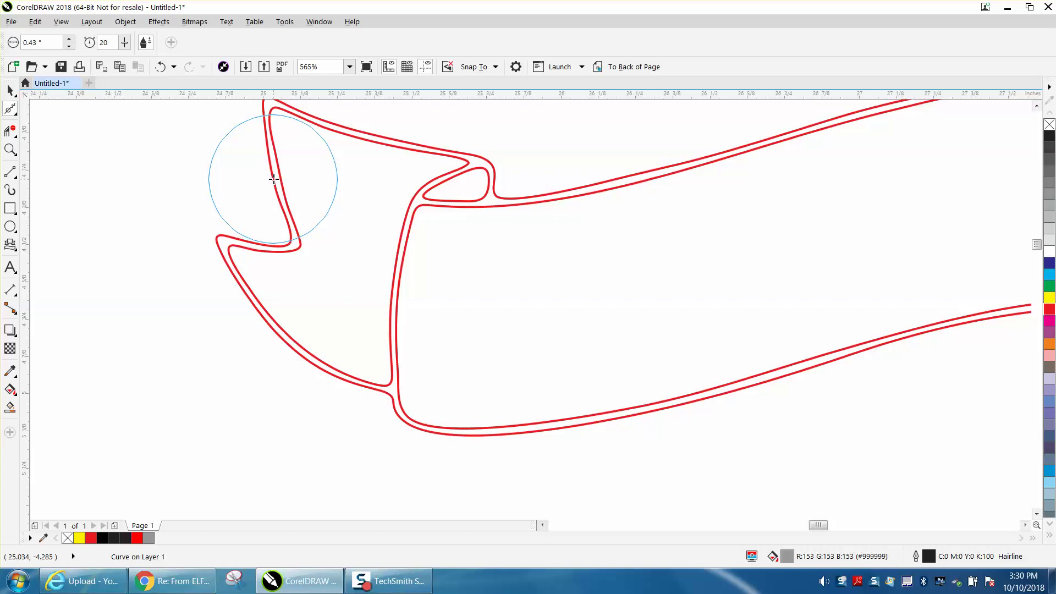
mouse_move(274, 180)
mouse_down()
mouse_move(271, 171)
mouse_move(285, 187)
mouse_move(271, 146)
mouse_move(297, 203)
mouse_up()
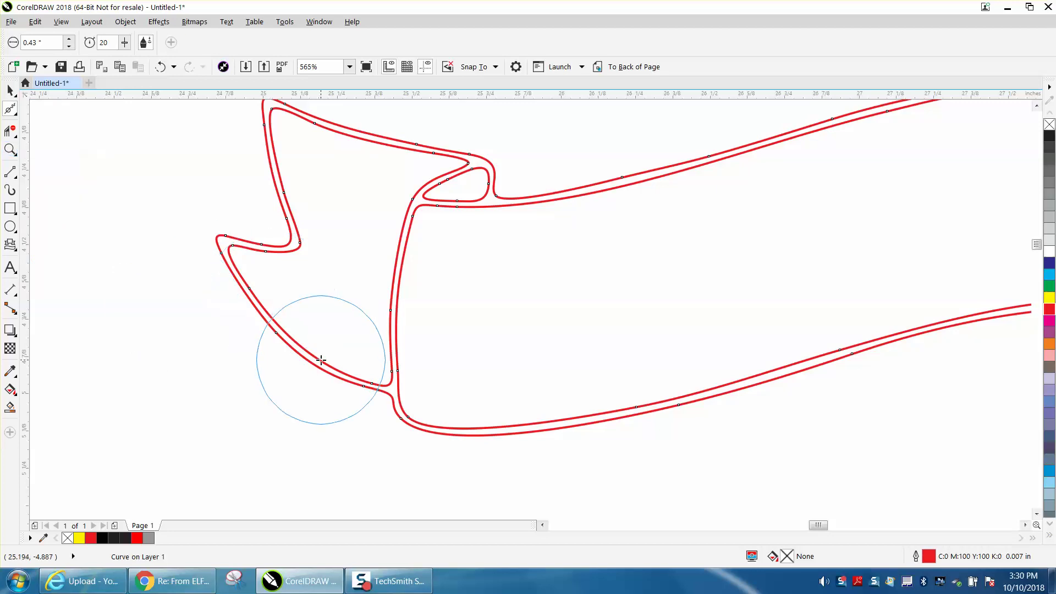
click(10, 149)
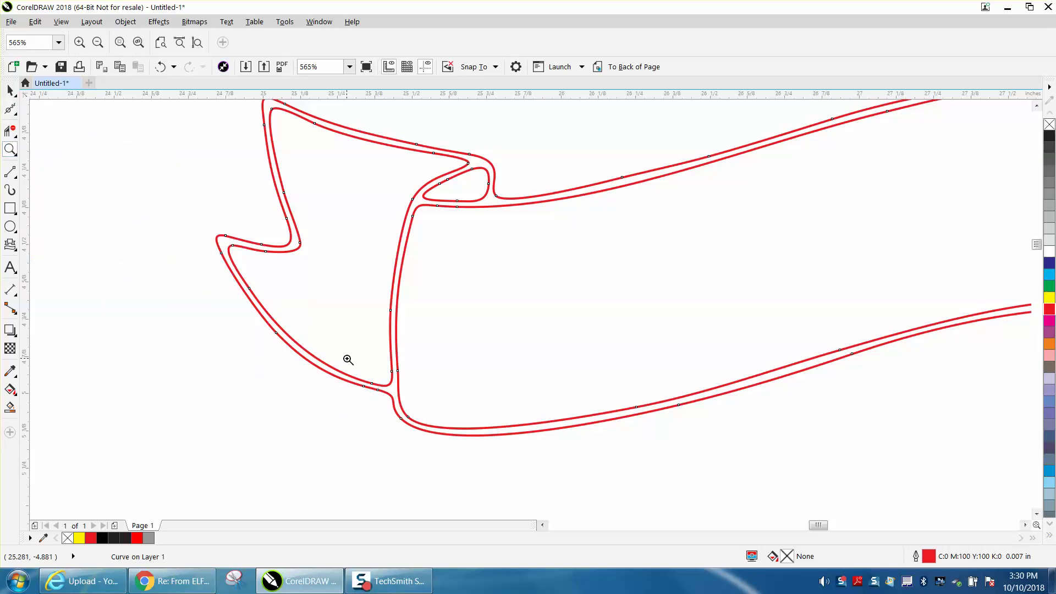
drag(348, 360, 484, 433)
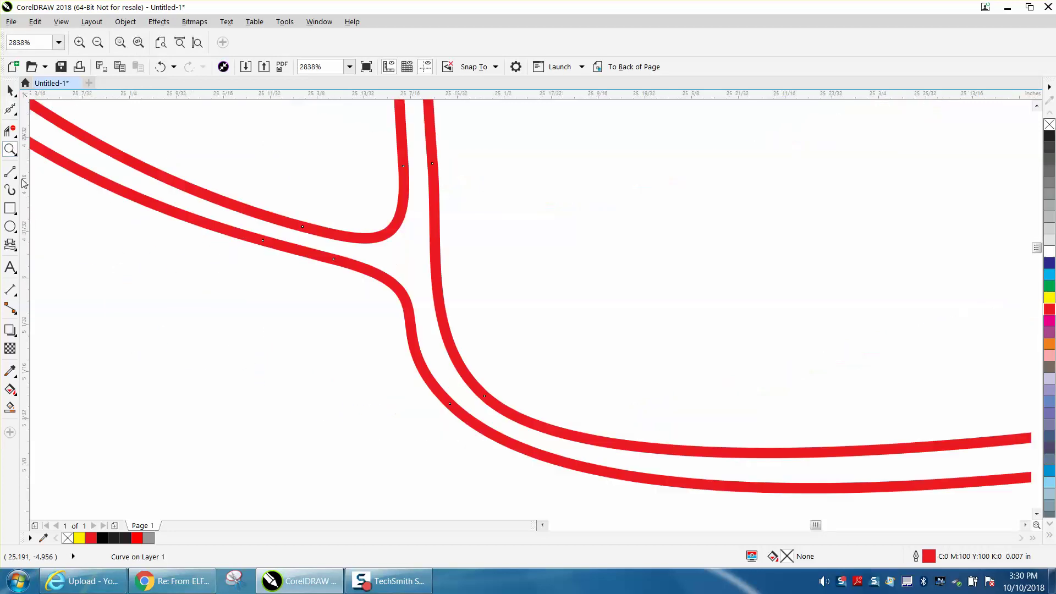
Step: Reshape the lower curve near the left fold junction, leaving the curve with 83 nodes
click(15, 112)
click(38, 109)
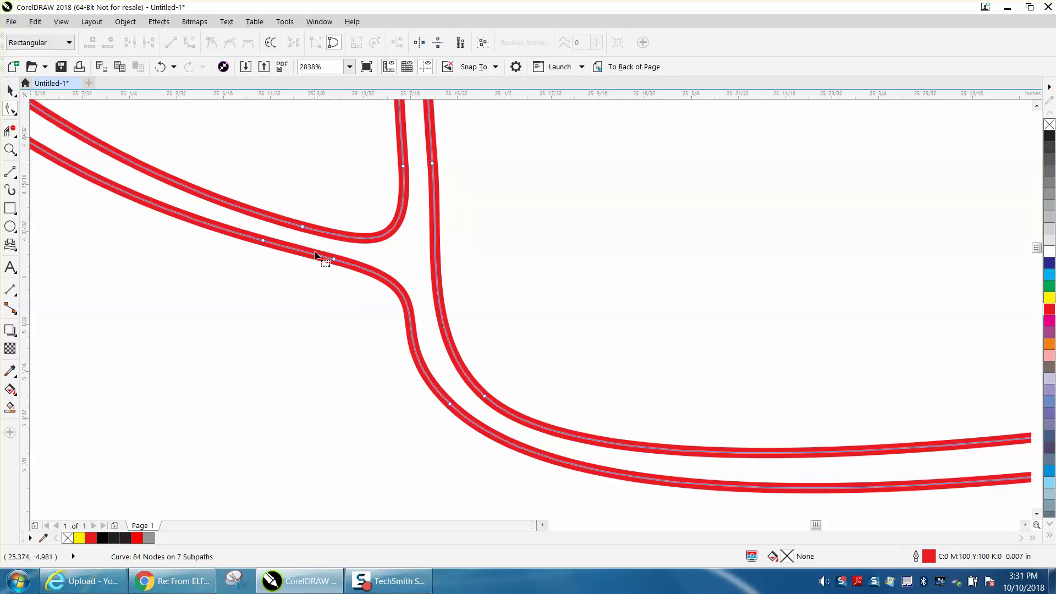
drag(345, 266, 336, 265)
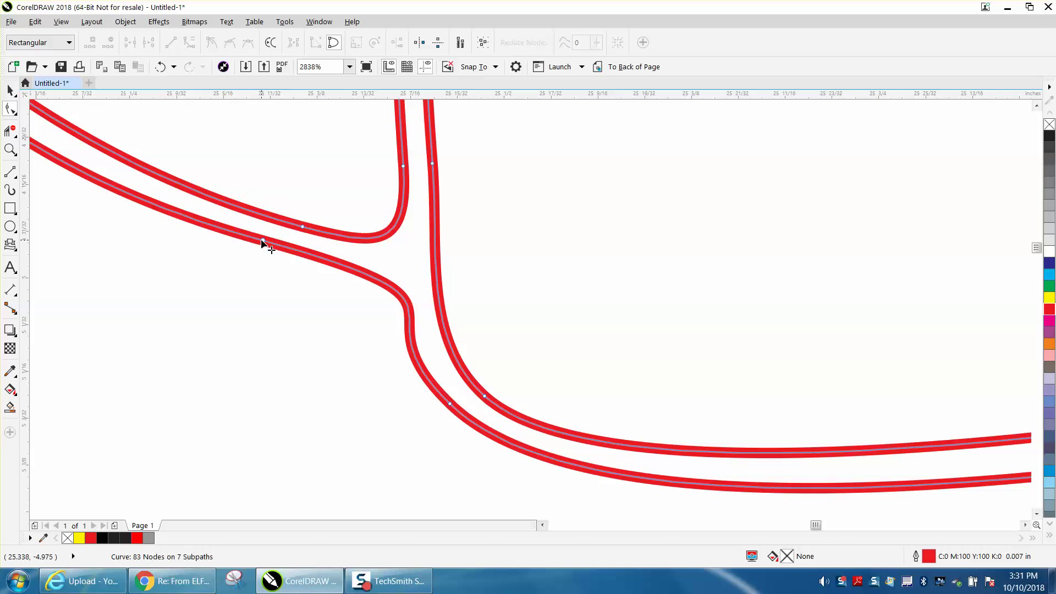
drag(258, 246, 259, 247)
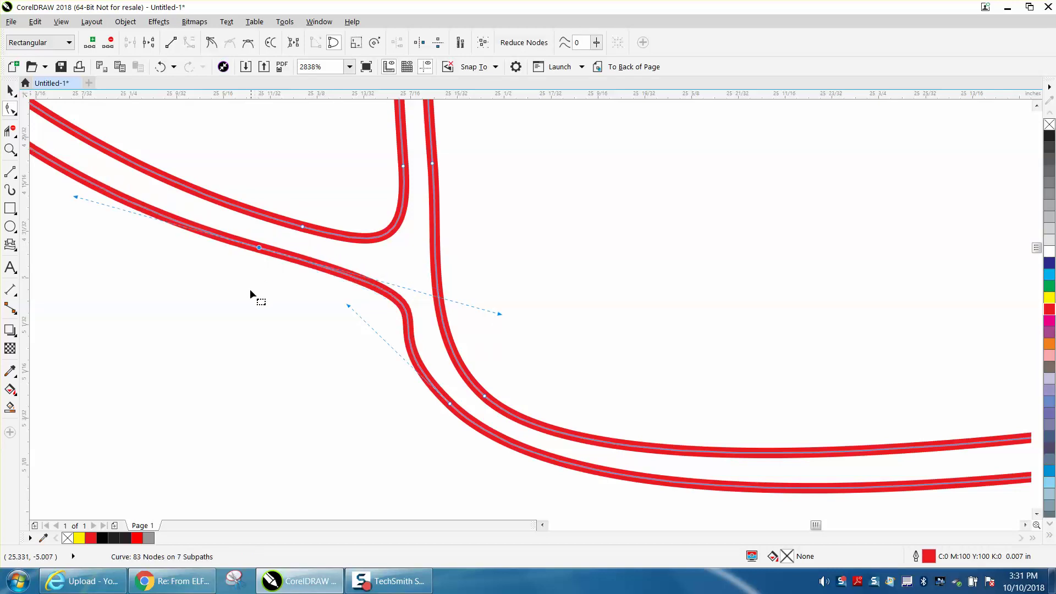
scroll(237, 290, down, 3)
scroll(319, 304, down, 3)
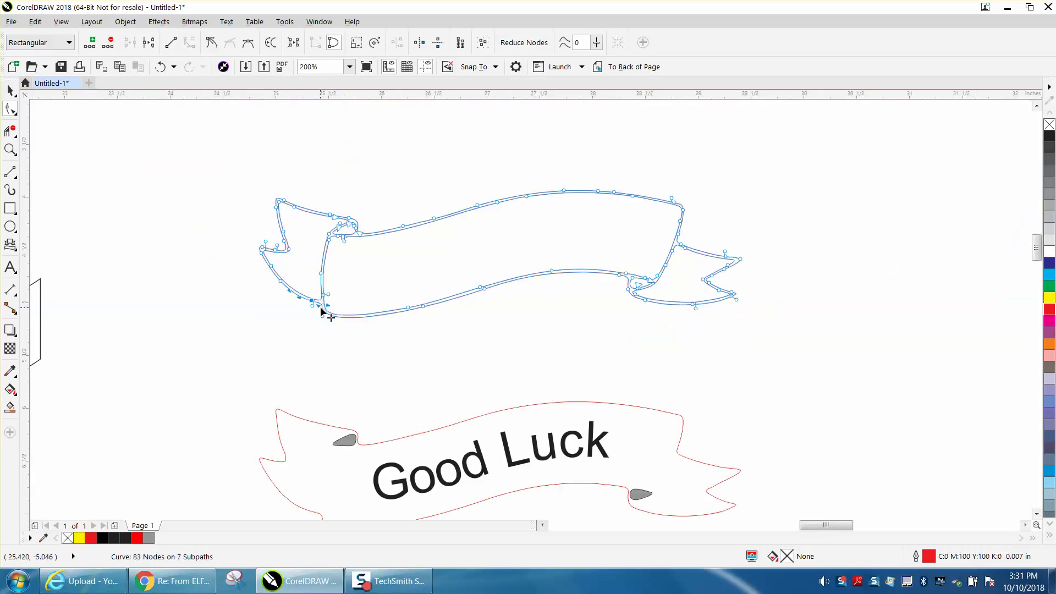
Step: Fill the banner curve black with no outline and move it 2 inches down
click(11, 90)
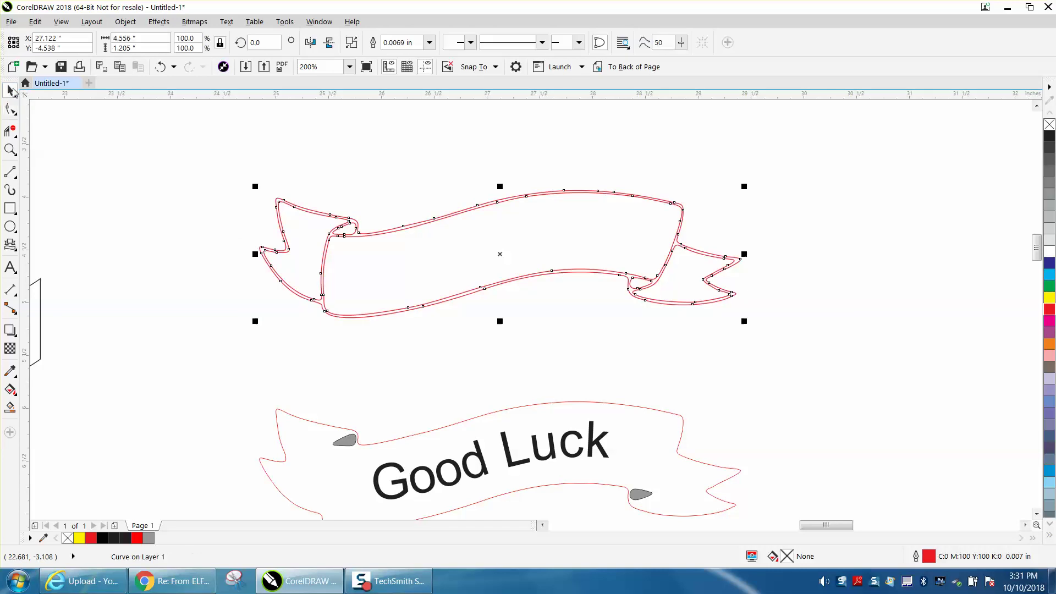
click(1050, 139)
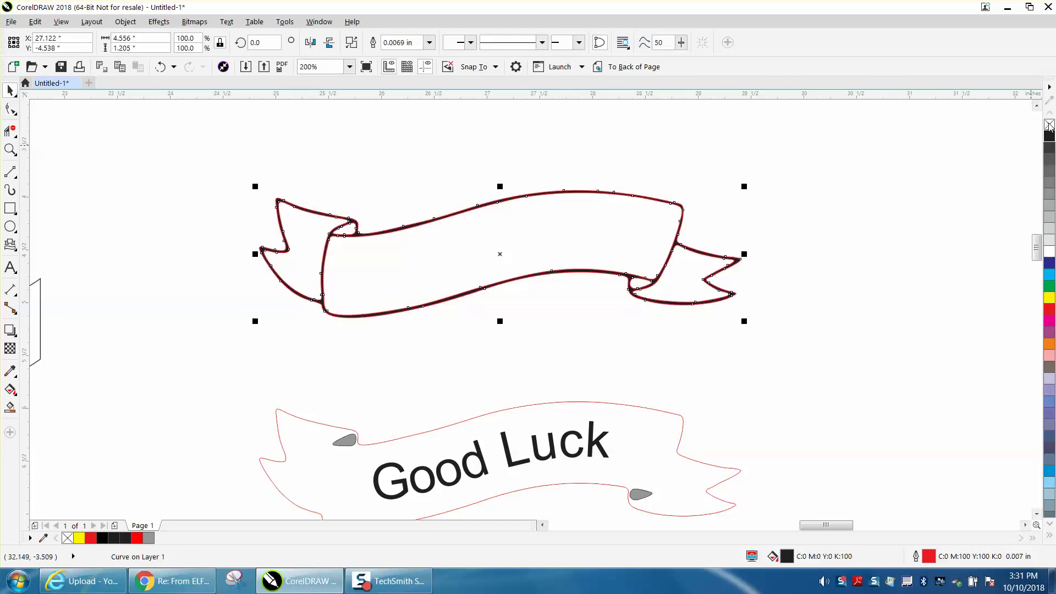
right_click(1049, 125)
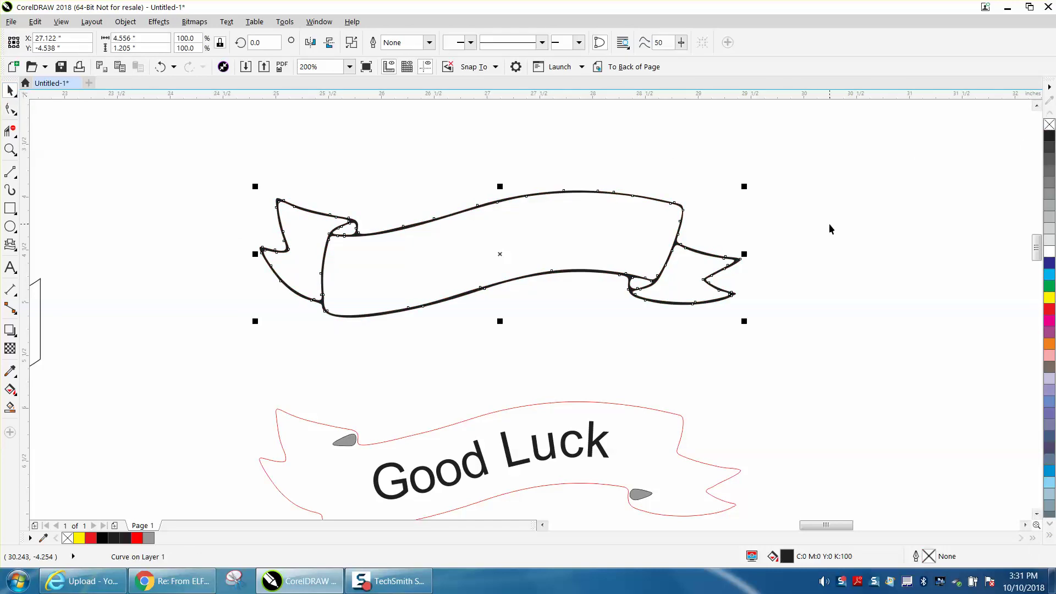
key(Down)
scroll(695, 220, down, 1)
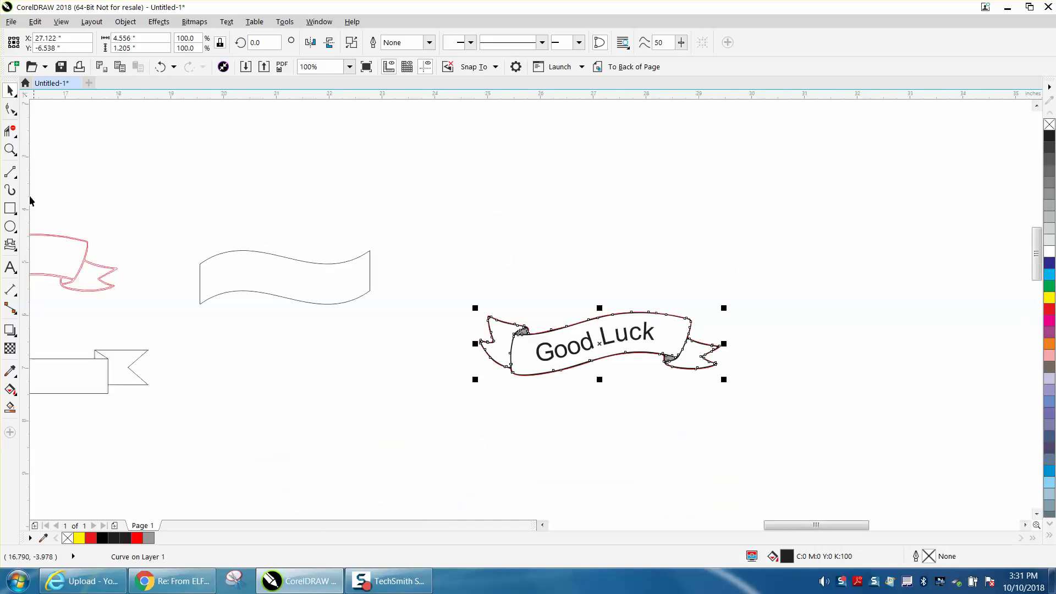
Step: Zoom in on the finished Good Luck banner and clear the selection to preview it
click(10, 149)
drag(469, 288, 762, 403)
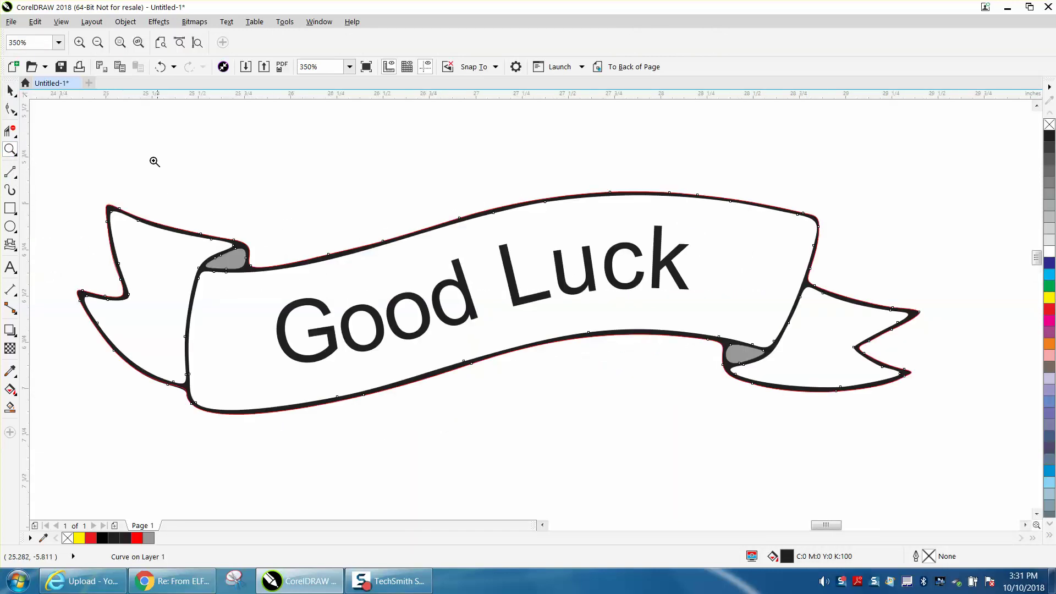
click(12, 91)
click(296, 167)
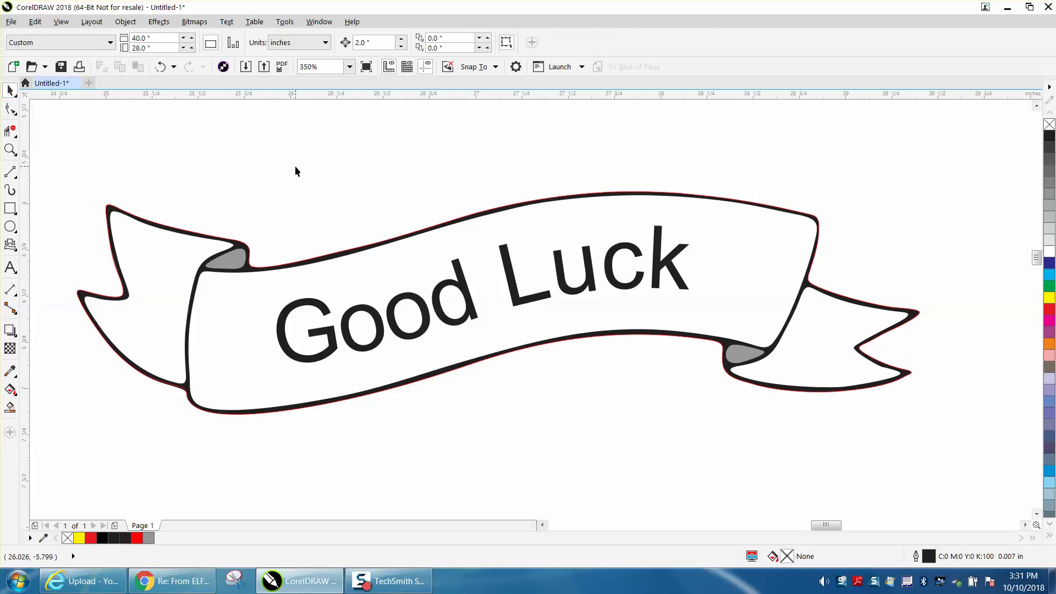